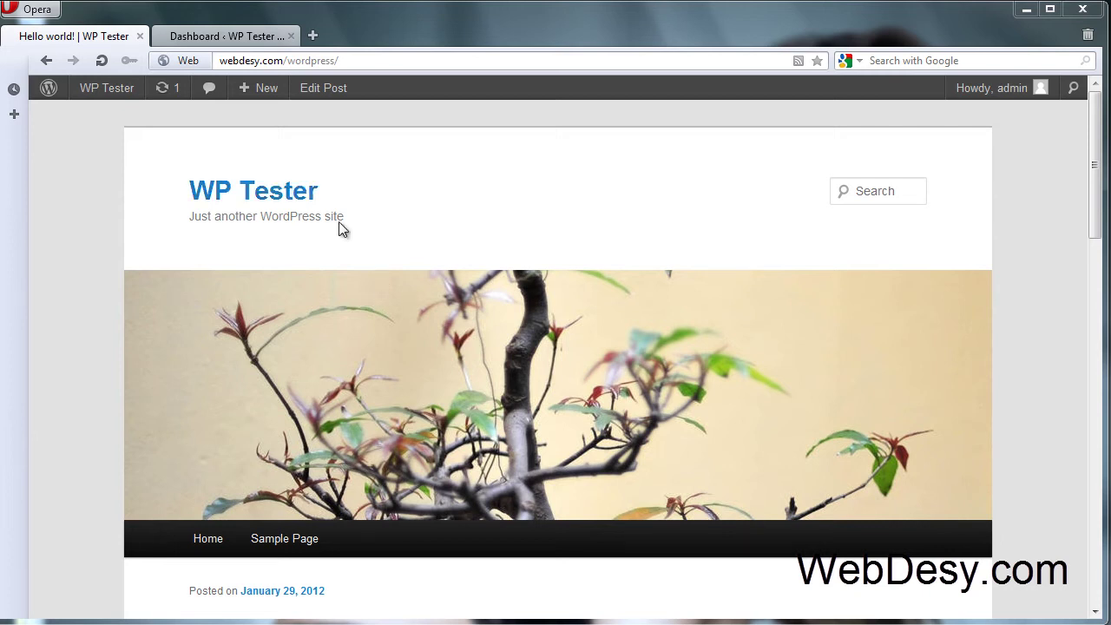
Step: Search for the GetSocial plugin on the plugin installation page of the WP Tester admin dashboard
{"action": "left_click", "coordinate": [228, 39]}
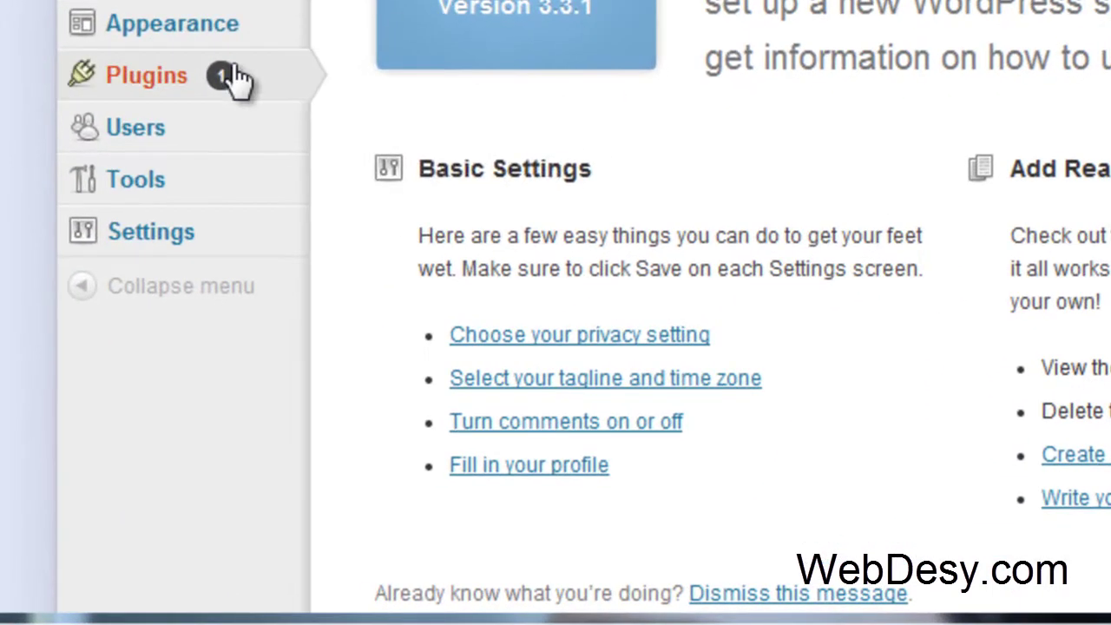
{"action": "mouse_move", "coordinate": [109, 354]}
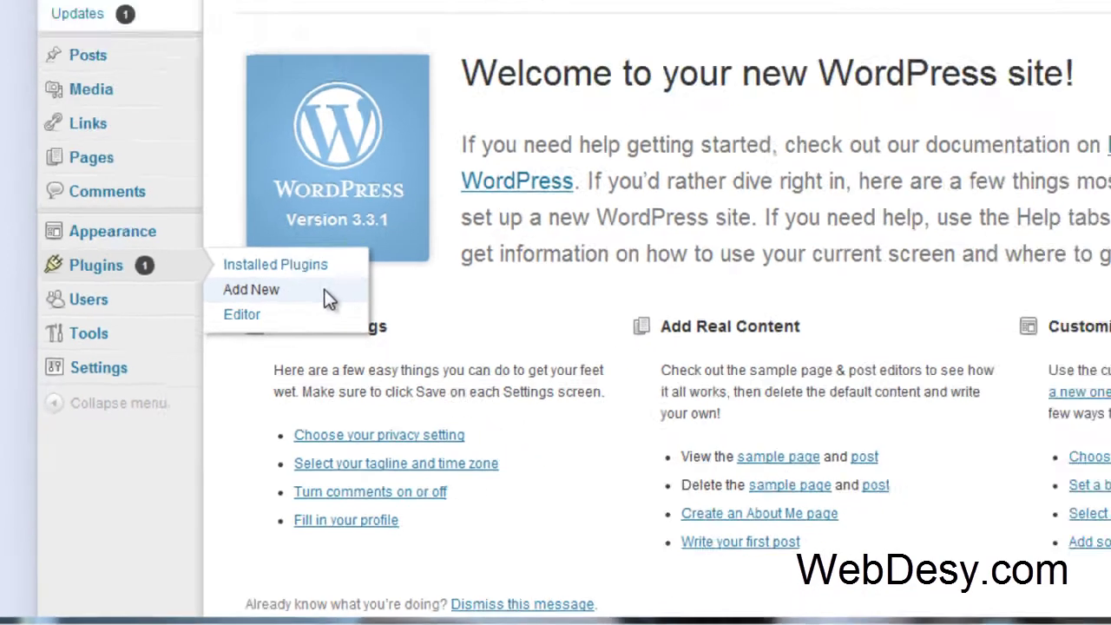
{"action": "left_click", "coordinate": [502, 124]}
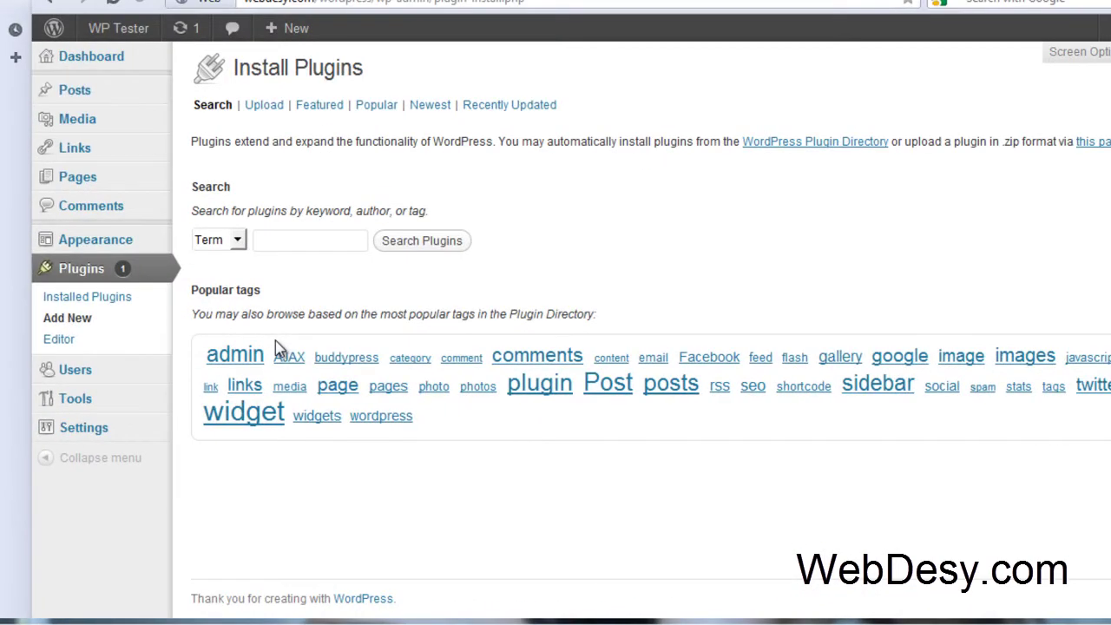
{"action": "left_click", "coordinate": [305, 238]}
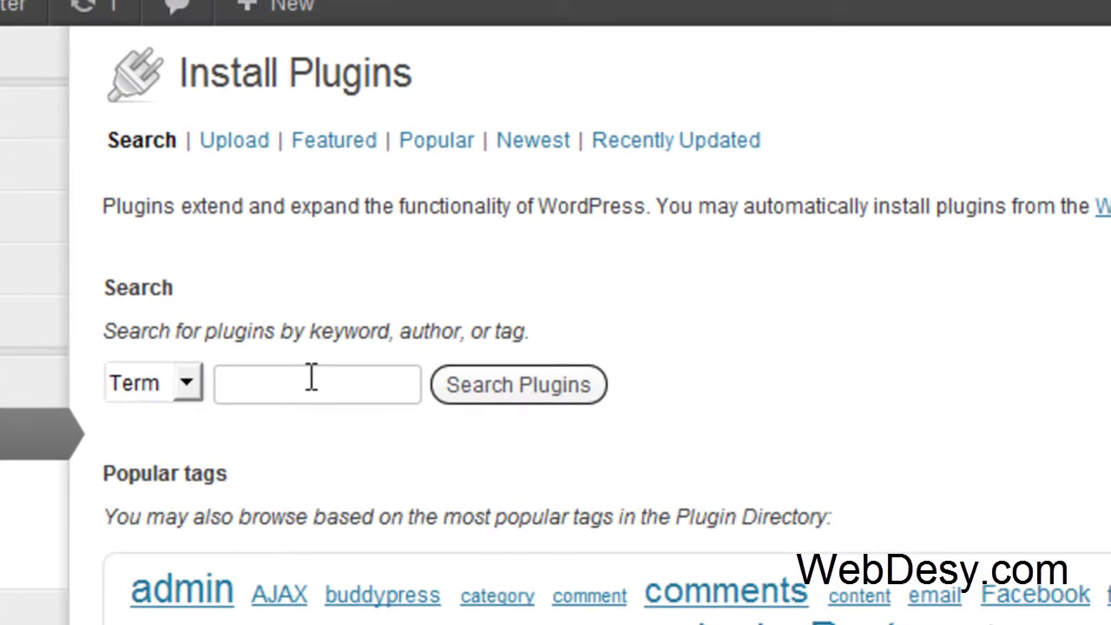
{"action": "type", "text": "GetSocial"}
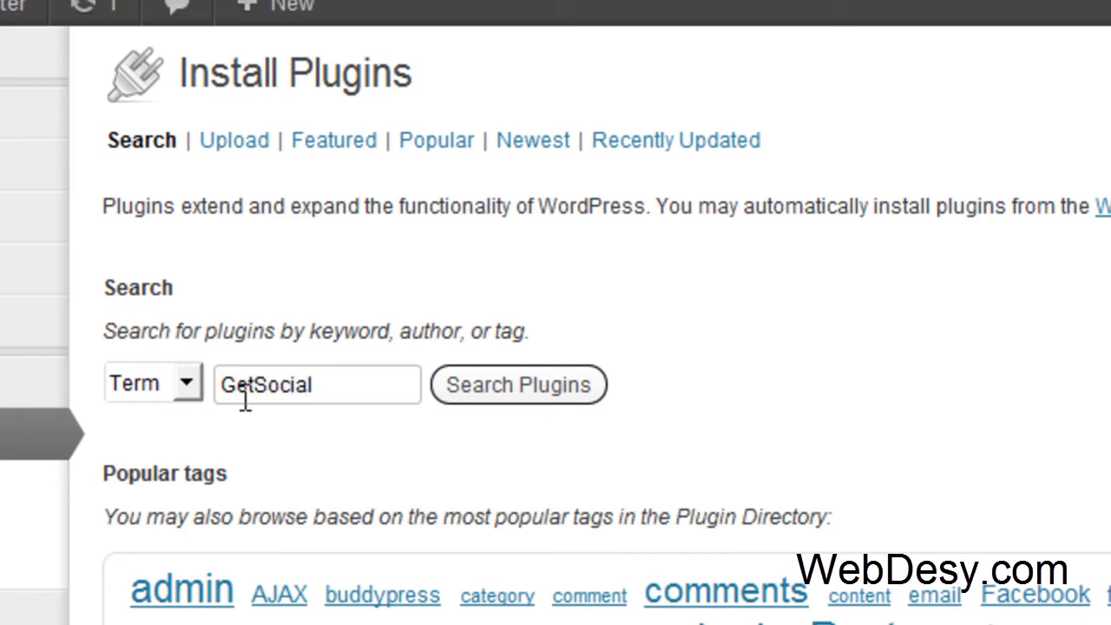
{"action": "left_click", "coordinate": [559, 392]}
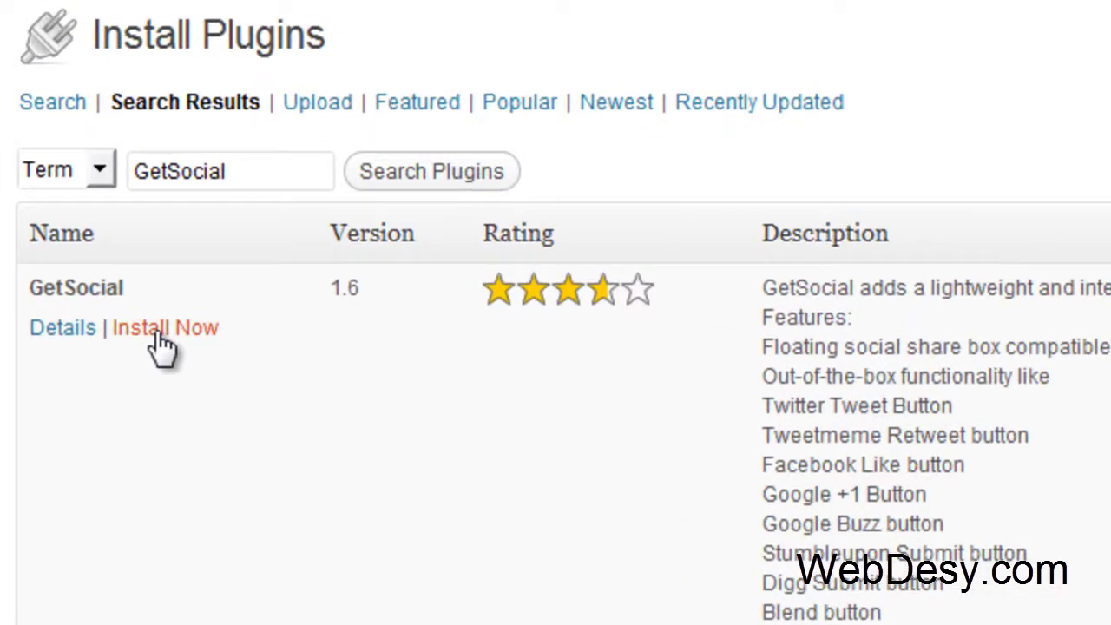
Step: Install and activate the GetSocial 1.6 plugin, and open its settings page
{"action": "left_click", "coordinate": [163, 330]}
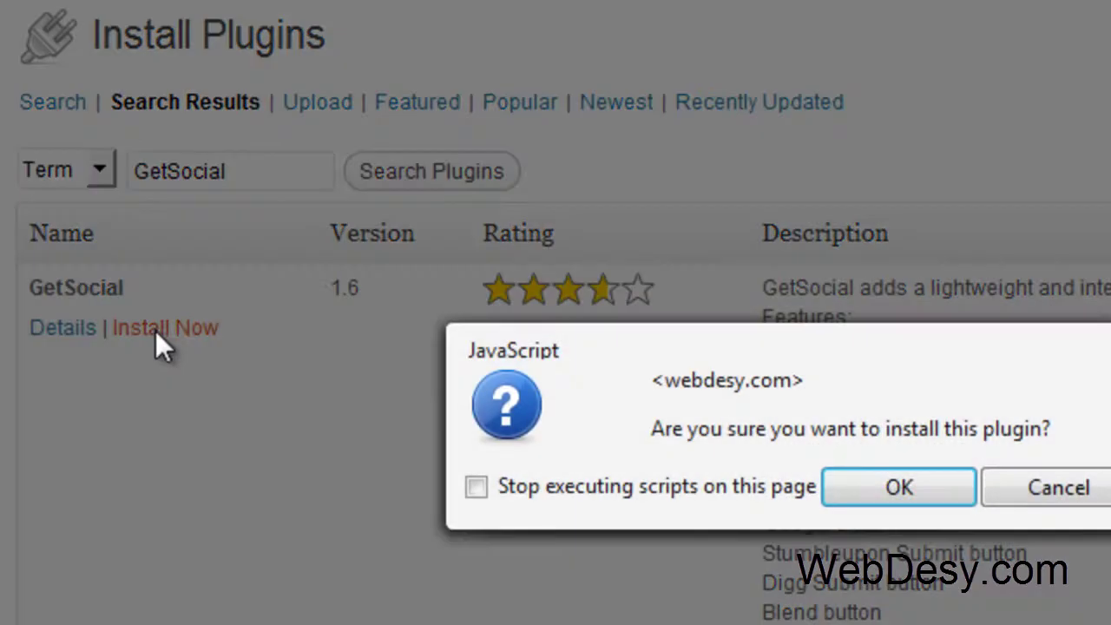
{"action": "key", "text": "Return"}
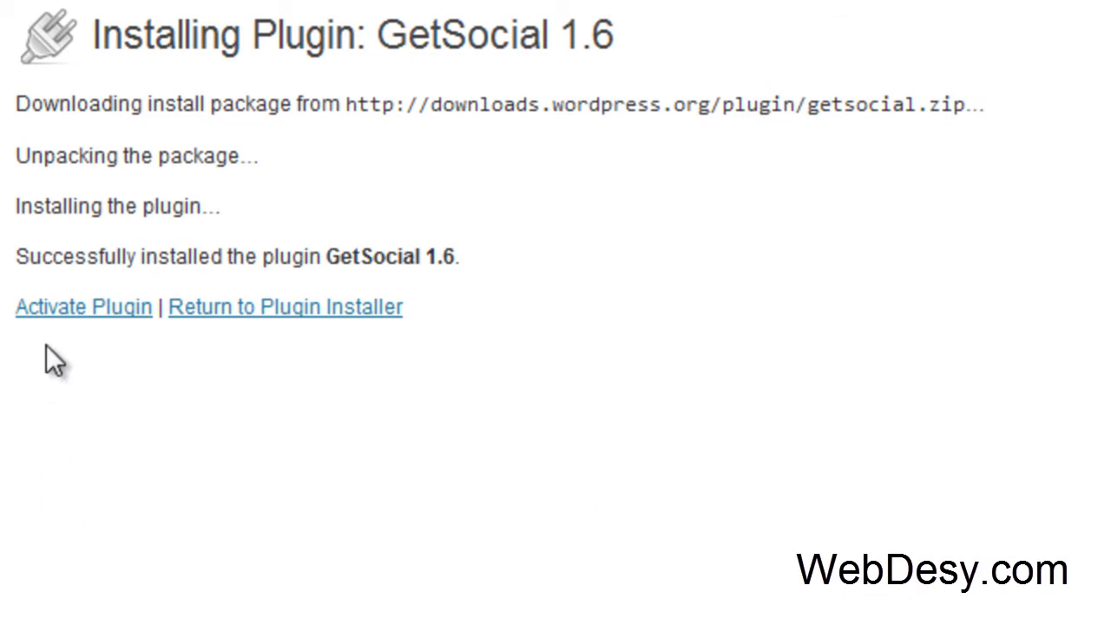
{"action": "left_click", "coordinate": [61, 308]}
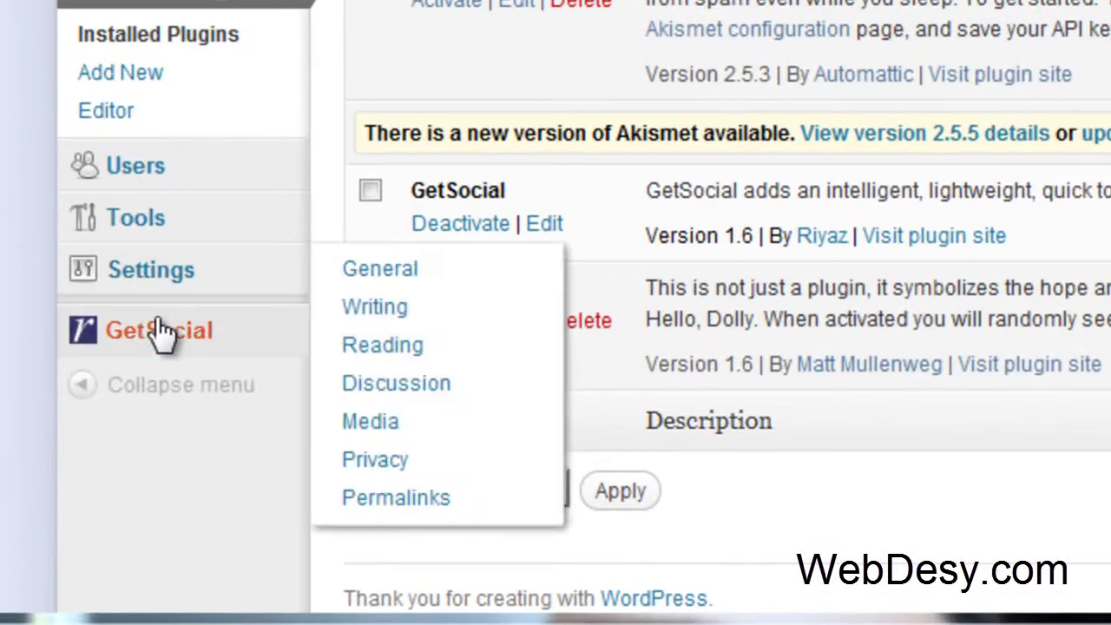
{"action": "left_click", "coordinate": [178, 340]}
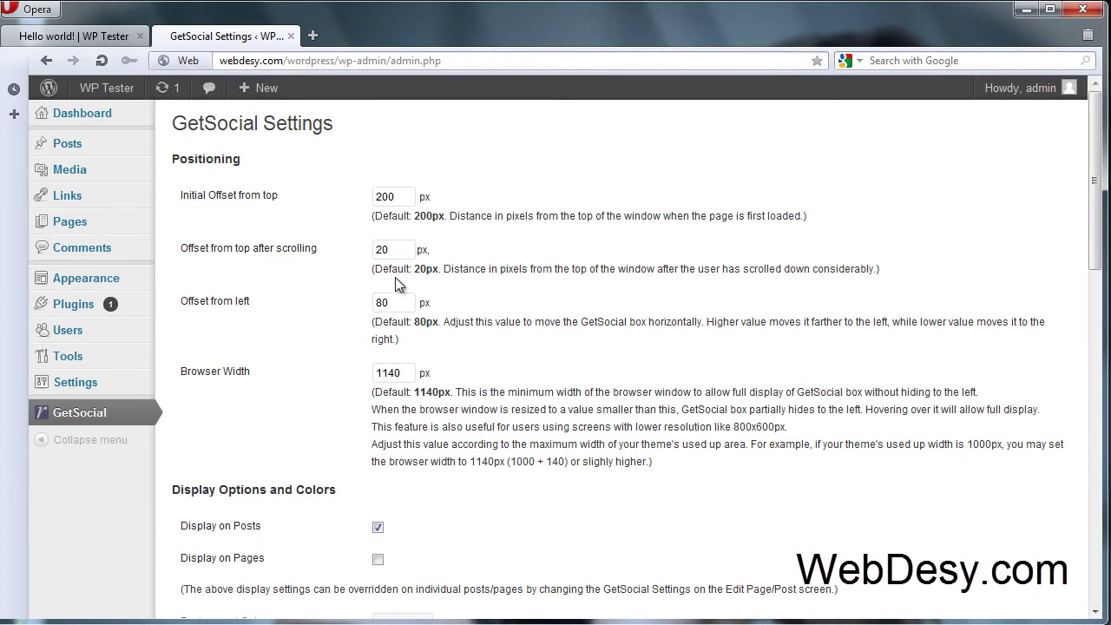
Step: Open the Hello world! post on the live site and examine how the share box is positioned along the page
{"action": "left_click", "coordinate": [71, 39]}
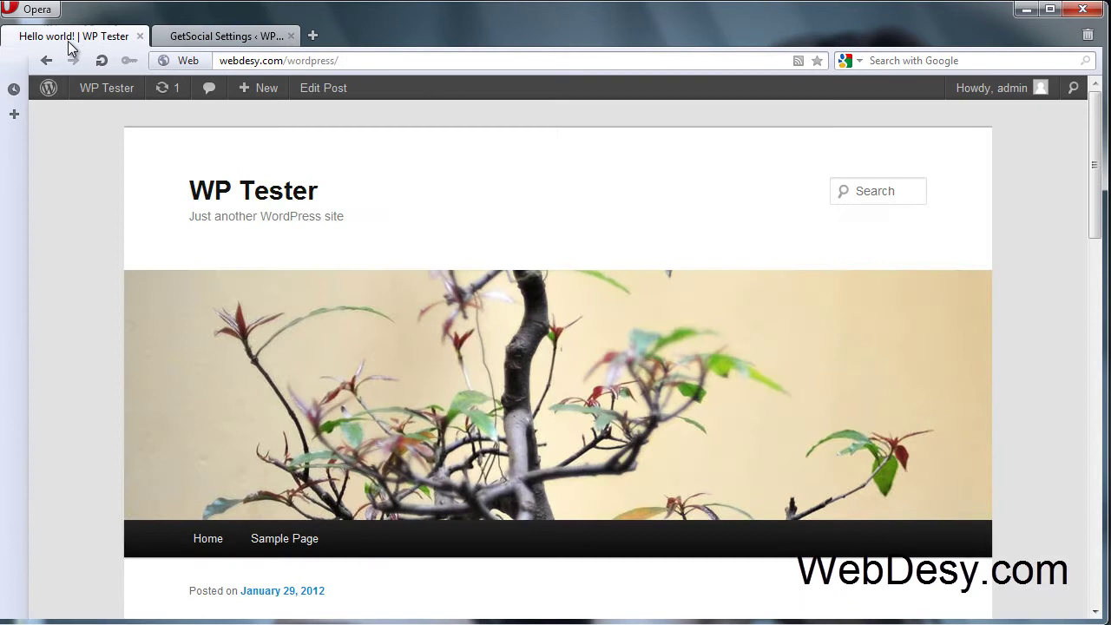
{"action": "left_click", "coordinate": [251, 199]}
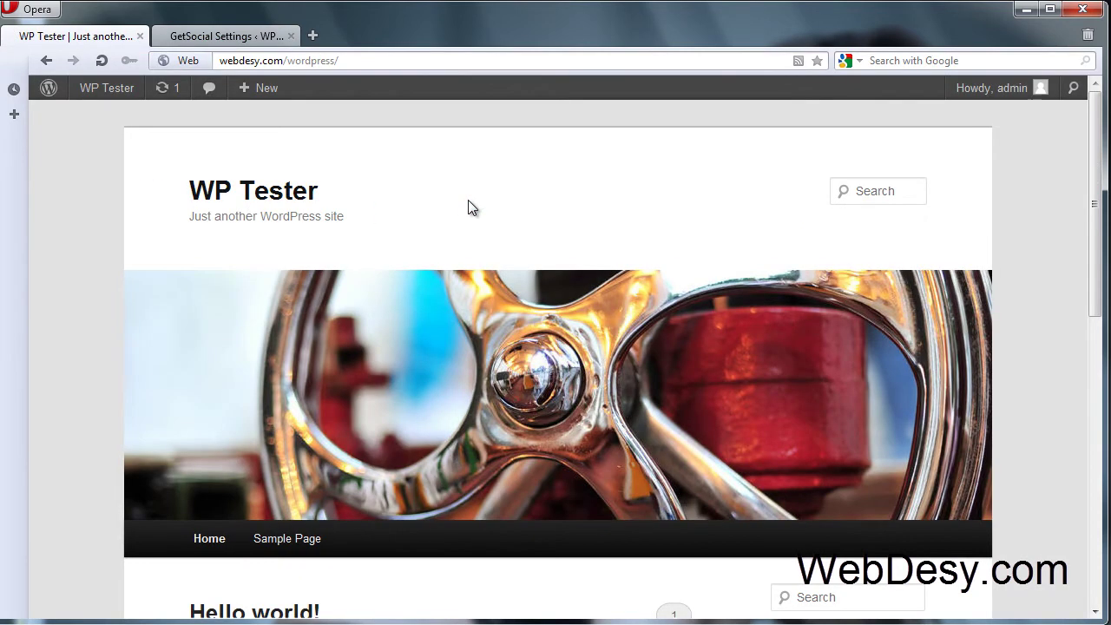
{"action": "scroll", "coordinate": [468, 207], "scroll_direction": "down", "scroll_amount": 3}
{"action": "left_click", "coordinate": [267, 402]}
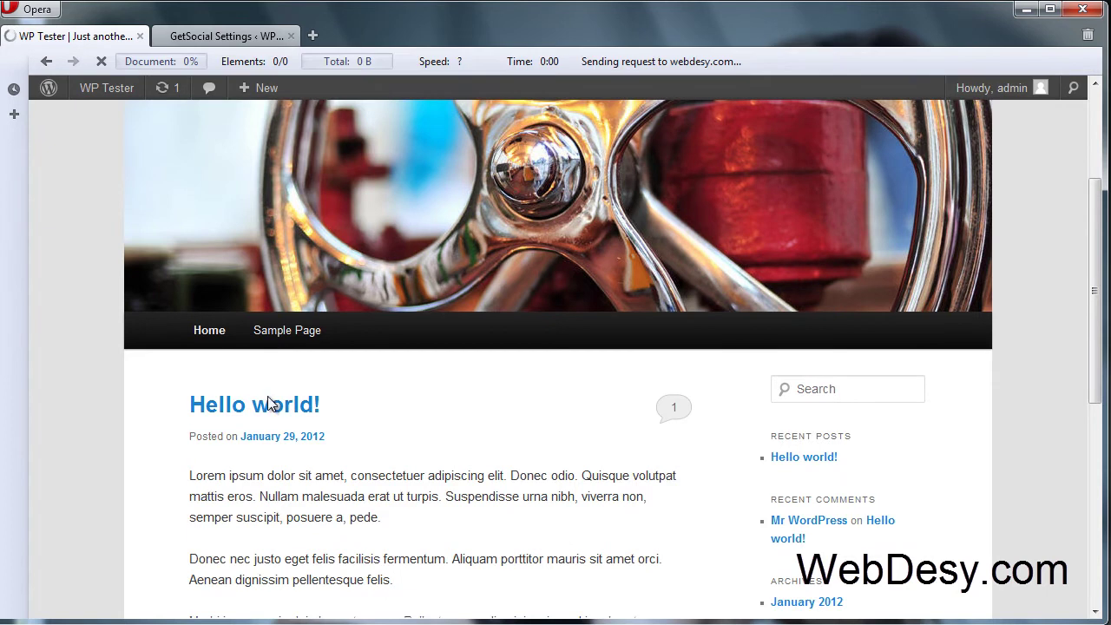
{"action": "scroll", "coordinate": [451, 233], "scroll_direction": "down", "scroll_amount": 1}
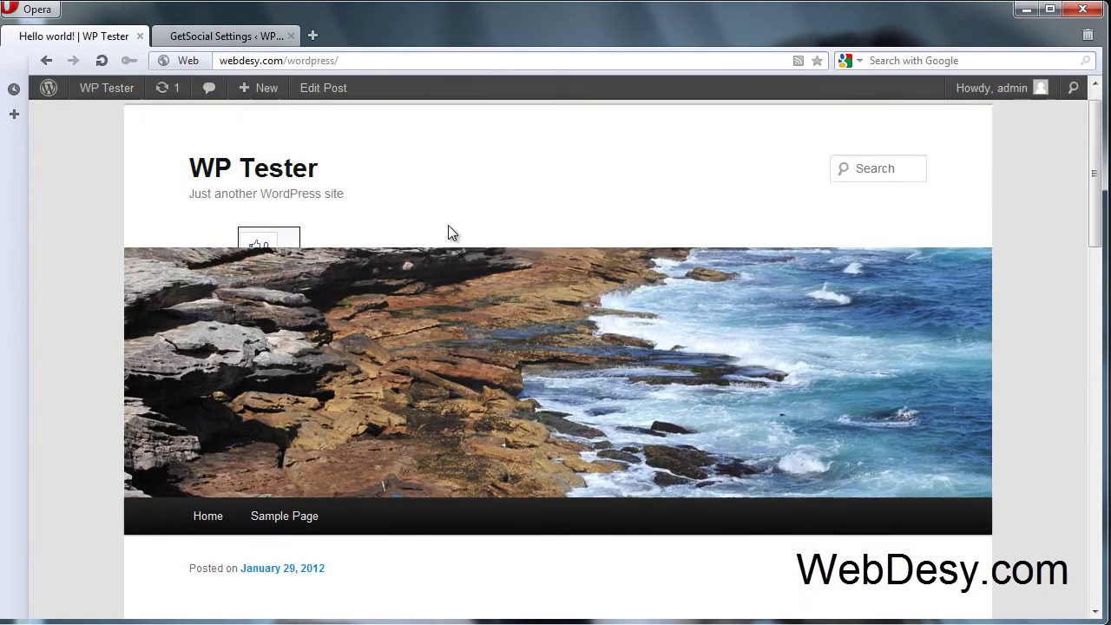
{"action": "scroll", "coordinate": [452, 233], "scroll_direction": "down", "scroll_amount": 4}
{"action": "scroll", "coordinate": [451, 233], "scroll_direction": "up", "scroll_amount": 4}
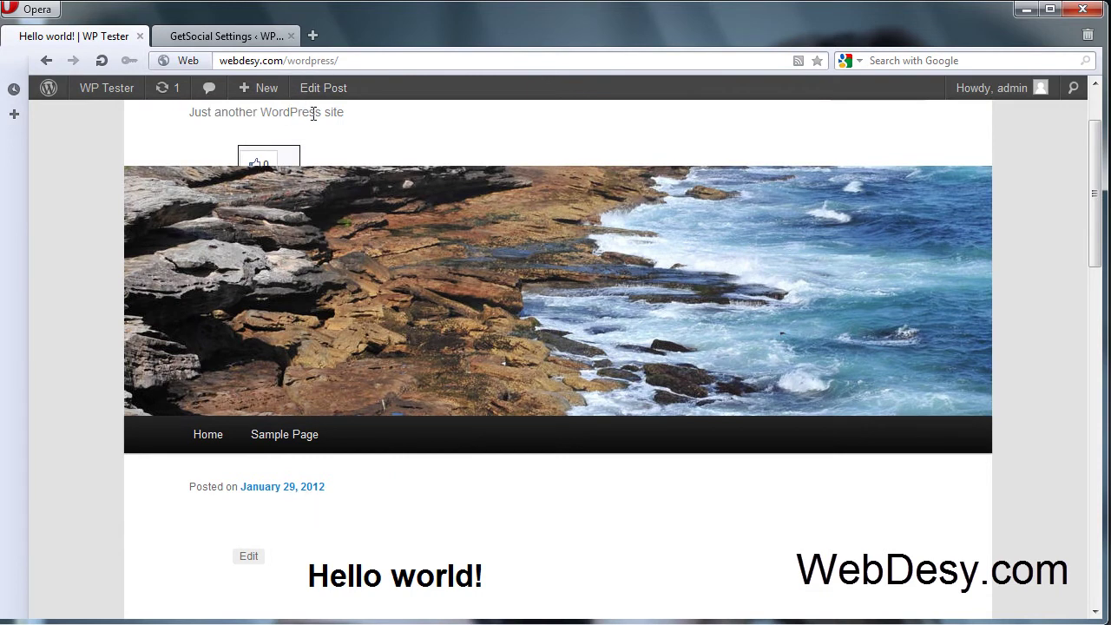
{"action": "scroll", "coordinate": [464, 168], "scroll_direction": "down", "scroll_amount": 5}
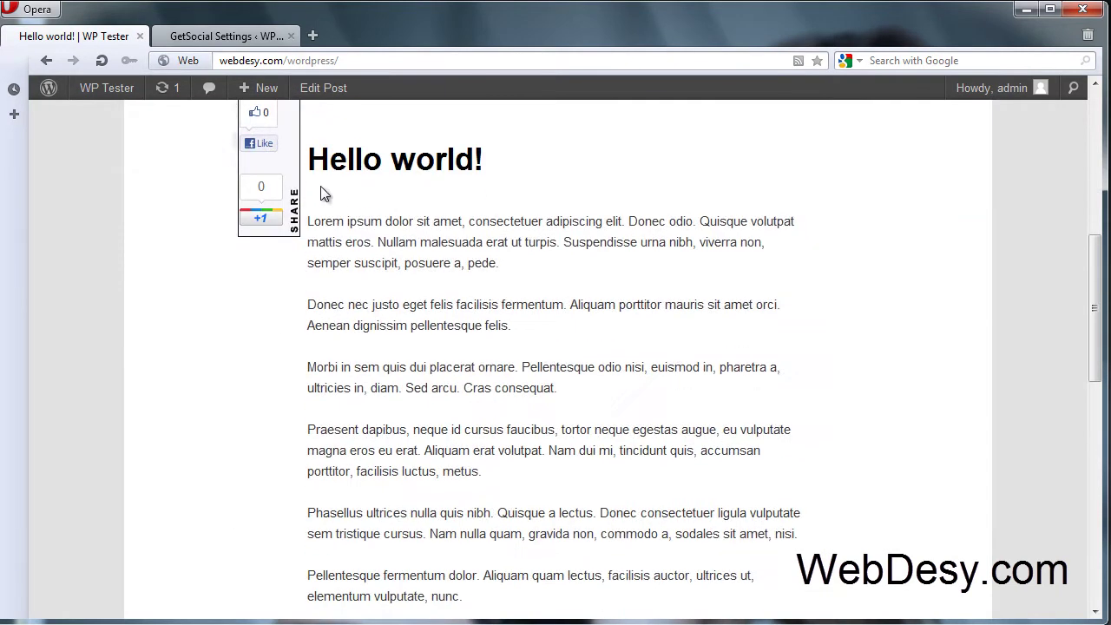
{"action": "scroll", "coordinate": [323, 193], "scroll_direction": "down", "scroll_amount": 3}
{"action": "scroll", "coordinate": [344, 191], "scroll_direction": "up", "scroll_amount": 7}
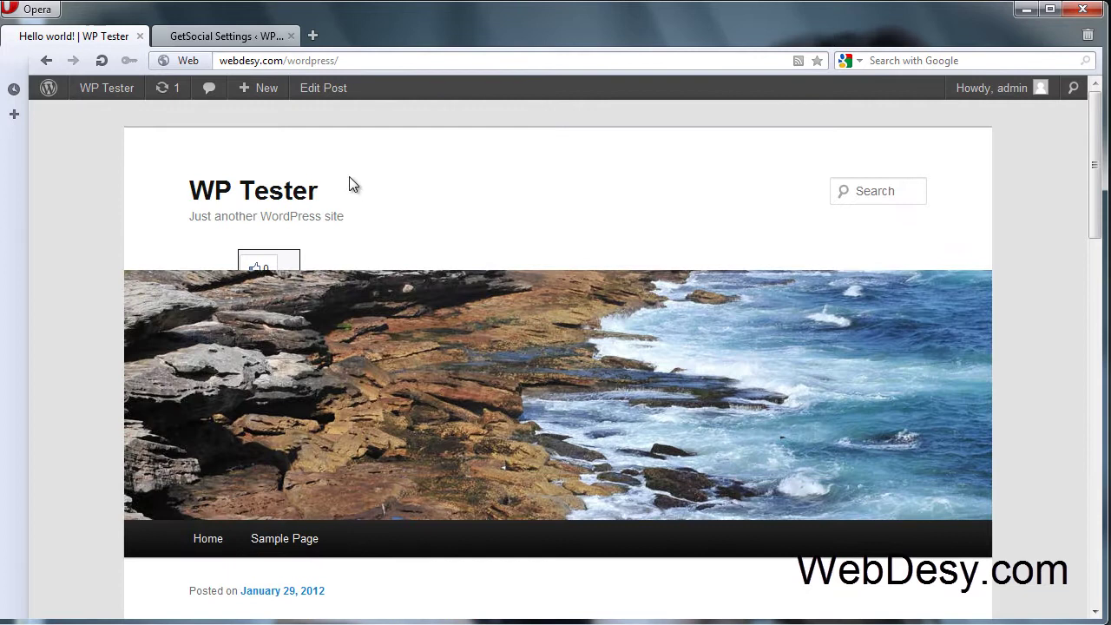
Step: Set GetSocial's initial offset from top to 800 px and save the settings
{"action": "left_click", "coordinate": [217, 39]}
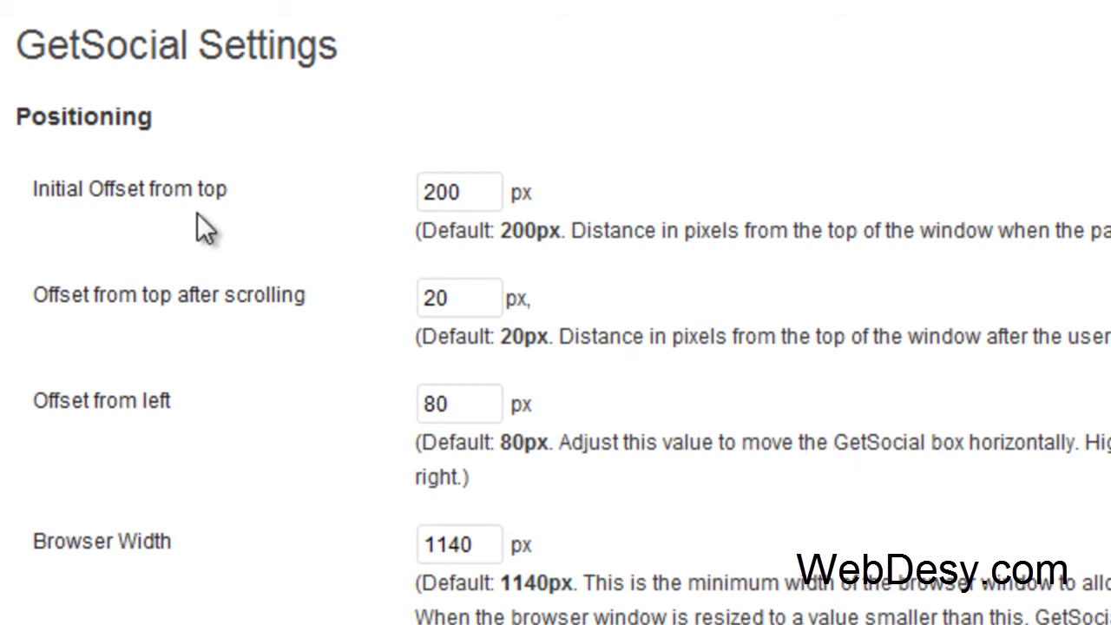
{"action": "left_click", "coordinate": [469, 190]}
{"action": "left_click_drag", "start_coordinate": [472, 190], "coordinate": [381, 195]}
{"action": "left_click", "coordinate": [471, 199]}
{"action": "left_click_drag", "start_coordinate": [489, 188], "coordinate": [414, 204]}
{"action": "type", "text": "800"}
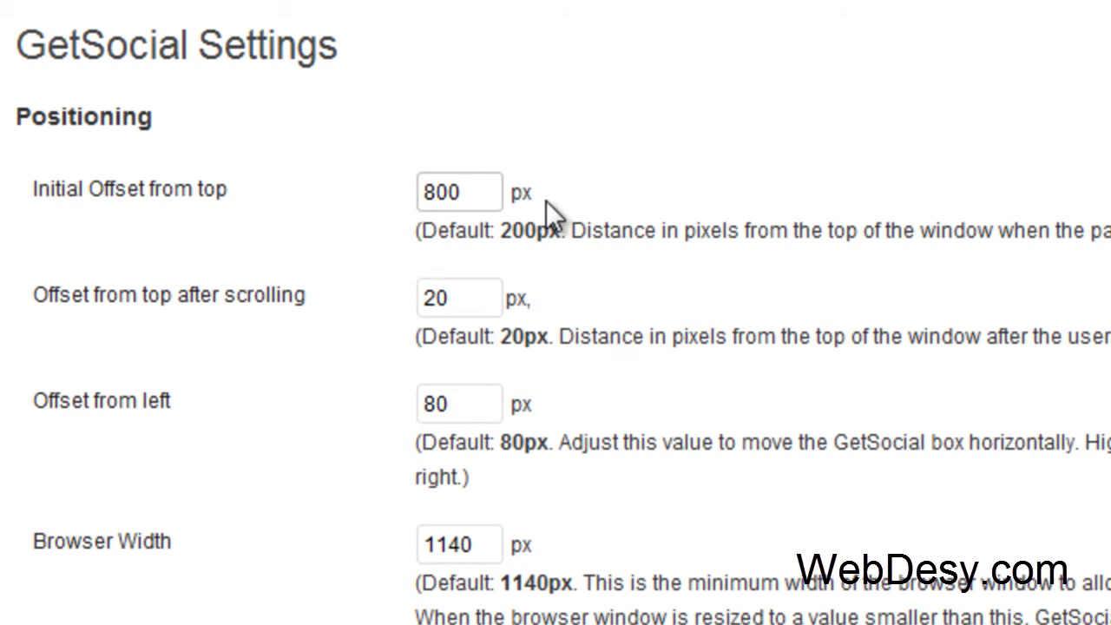
{"action": "scroll", "coordinate": [546, 201], "scroll_direction": "down", "scroll_amount": 10}
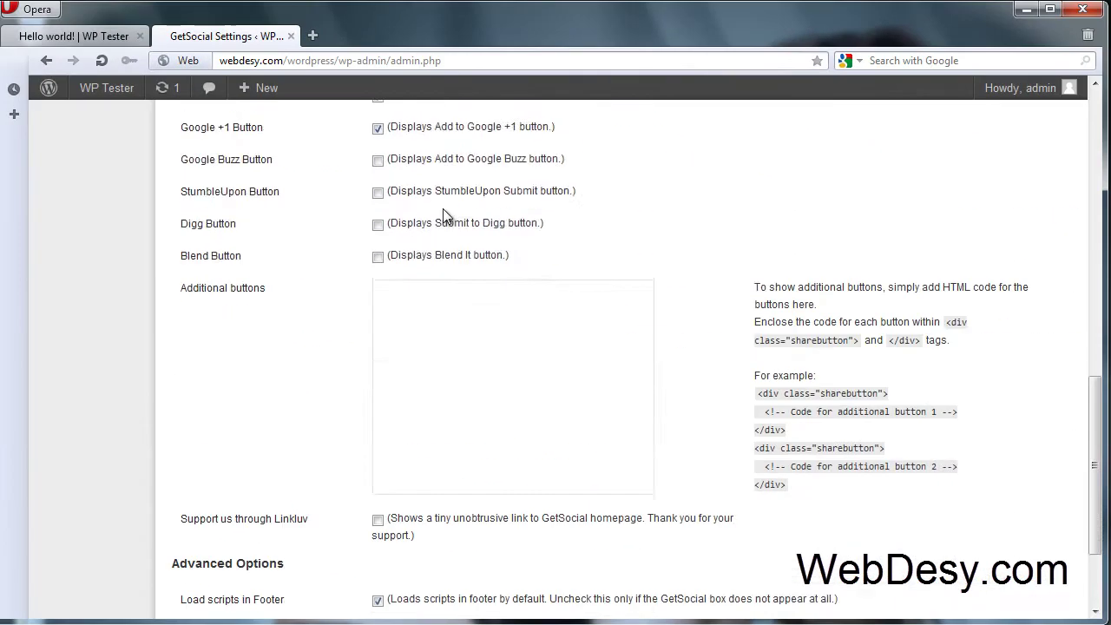
{"action": "scroll", "coordinate": [445, 215], "scroll_direction": "down", "scroll_amount": 4}
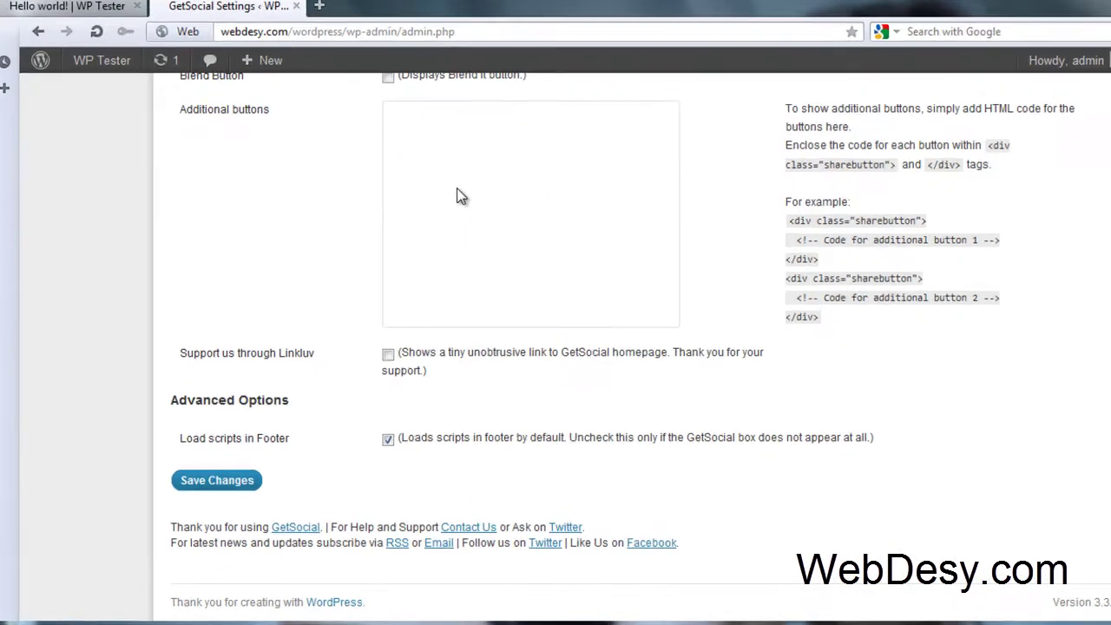
{"action": "left_click", "coordinate": [244, 404]}
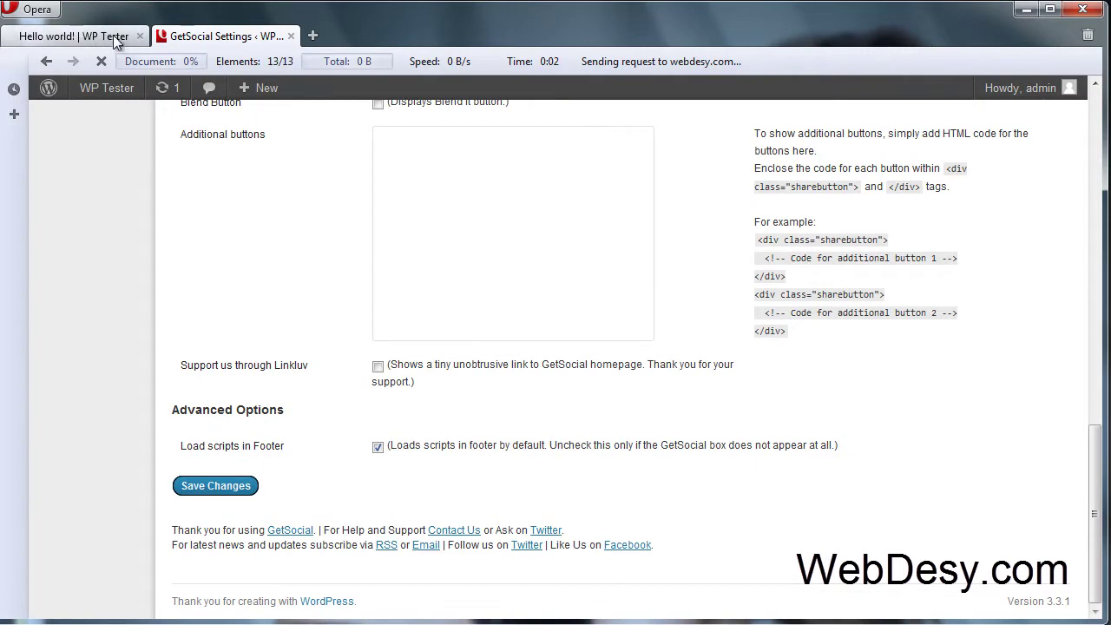
Step: Reload the Hello world! post and check the share box's position beside the post text
{"action": "left_click", "coordinate": [103, 37]}
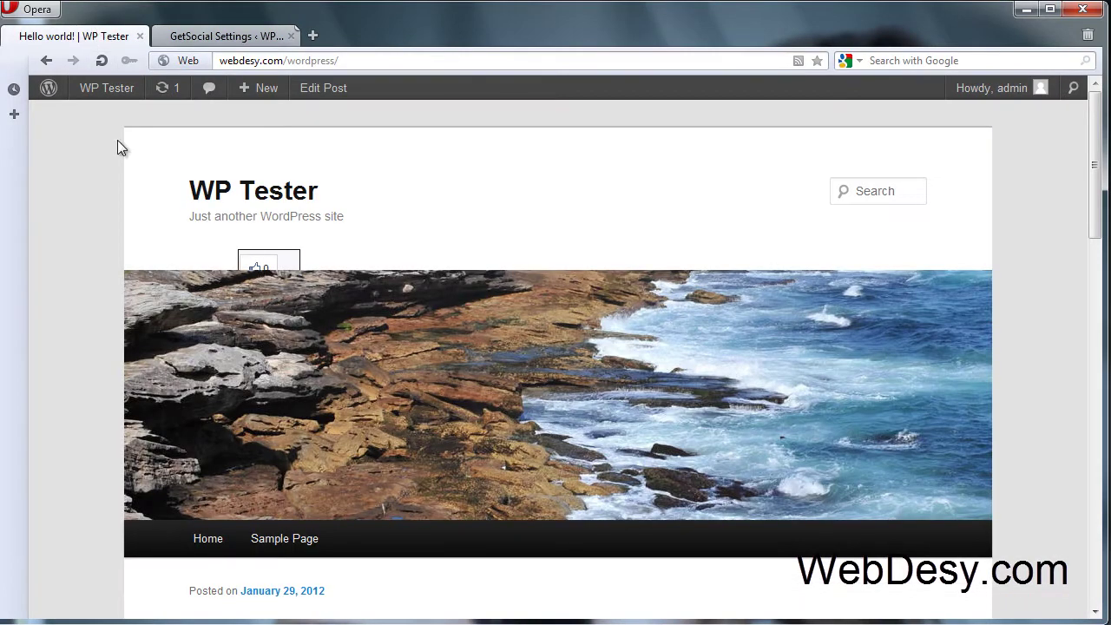
{"action": "left_click_drag", "start_coordinate": [283, 61], "coordinate": [292, 62]}
{"action": "key", "text": "Return"}
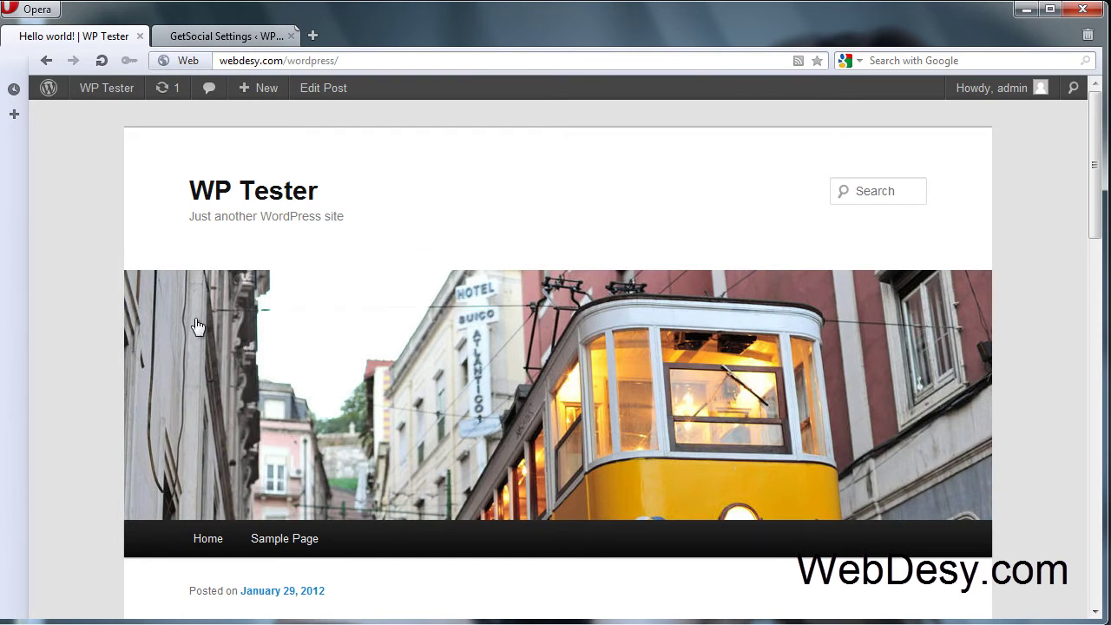
{"action": "left_click_drag", "start_coordinate": [1094, 166], "coordinate": [1094, 283]}
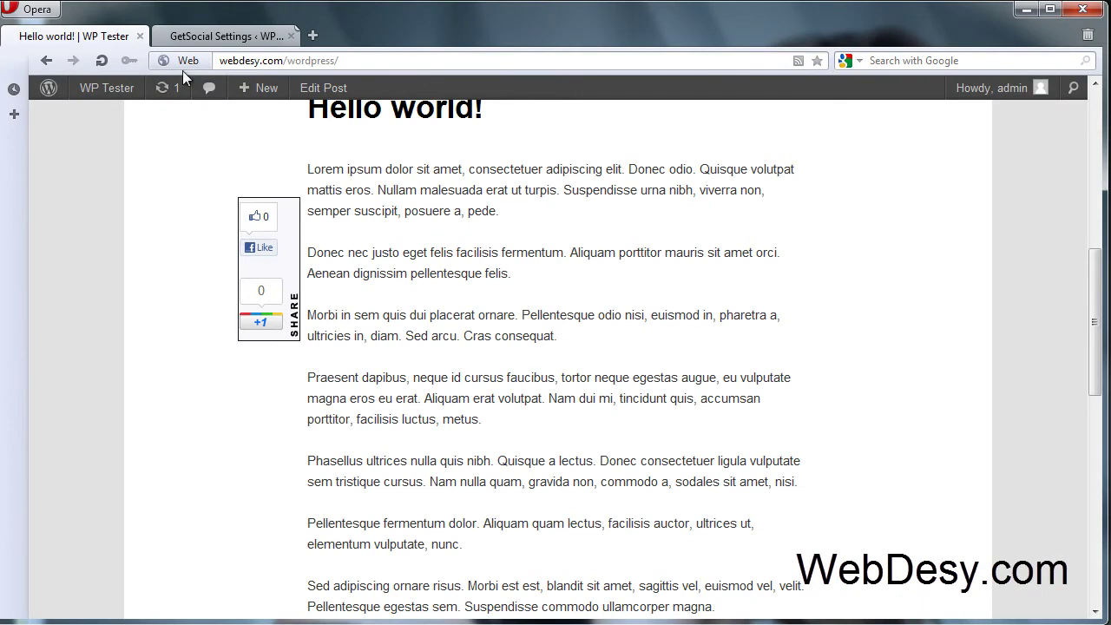
Step: Enable the Tweetmeme Retweet button in the GetSocial settings and set the Twitter username to webdesy
{"action": "left_click", "coordinate": [219, 37]}
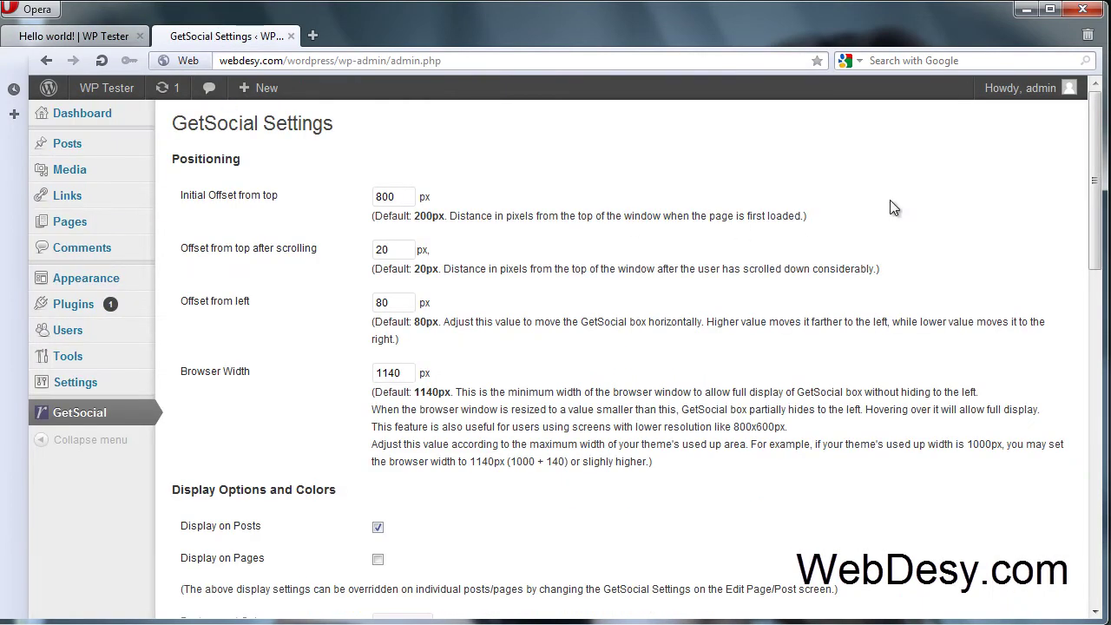
{"action": "left_click_drag", "start_coordinate": [1094, 178], "coordinate": [1103, 400]}
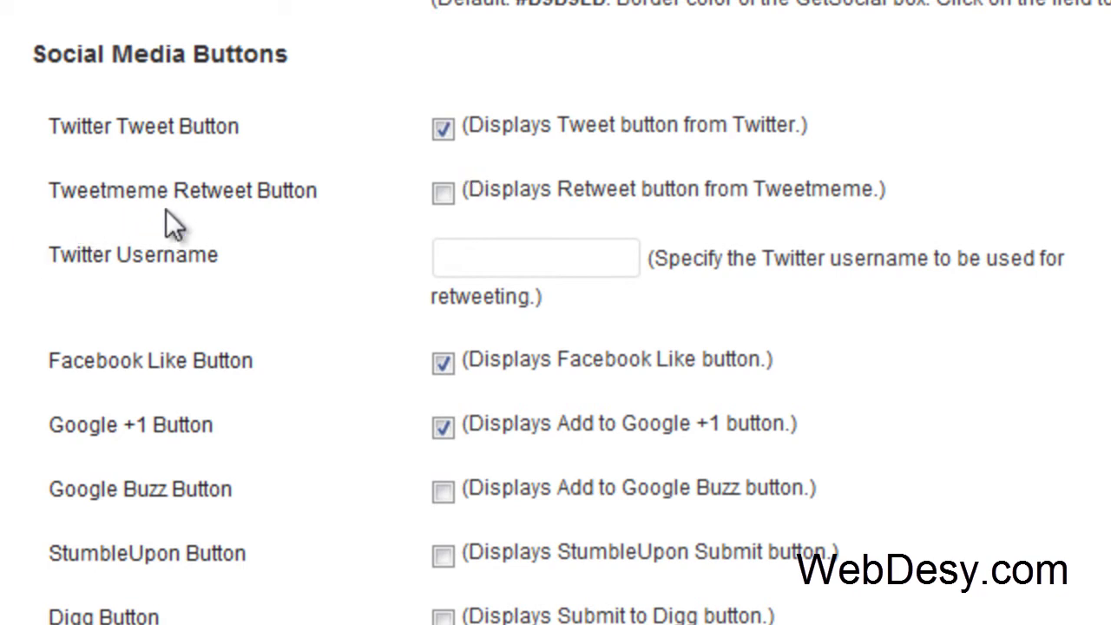
{"action": "left_click", "coordinate": [442, 193]}
{"action": "left_click", "coordinate": [473, 251]}
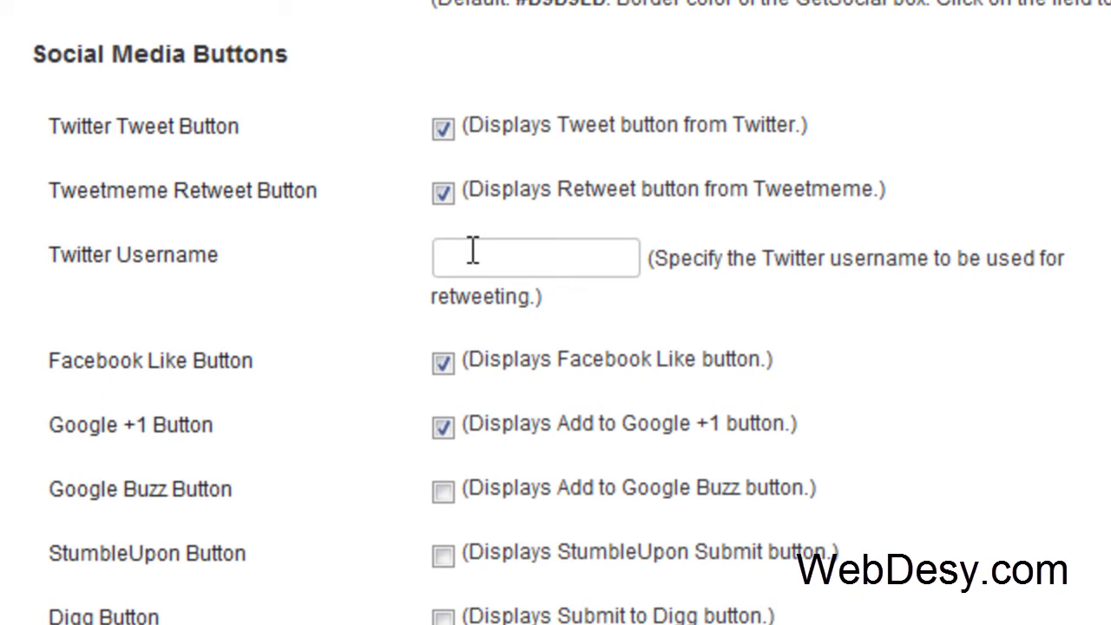
{"action": "type", "text": "webdesy"}
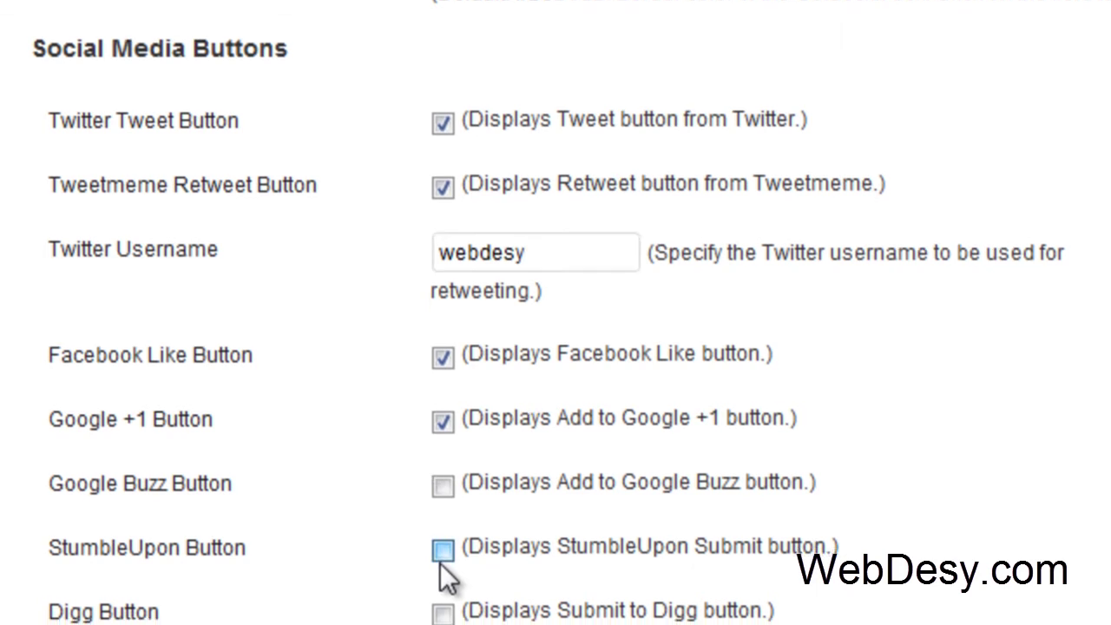
Step: Enable the StumbleUpon and Digg buttons for the share box and save the GetSocial settings
{"action": "left_click", "coordinate": [441, 563]}
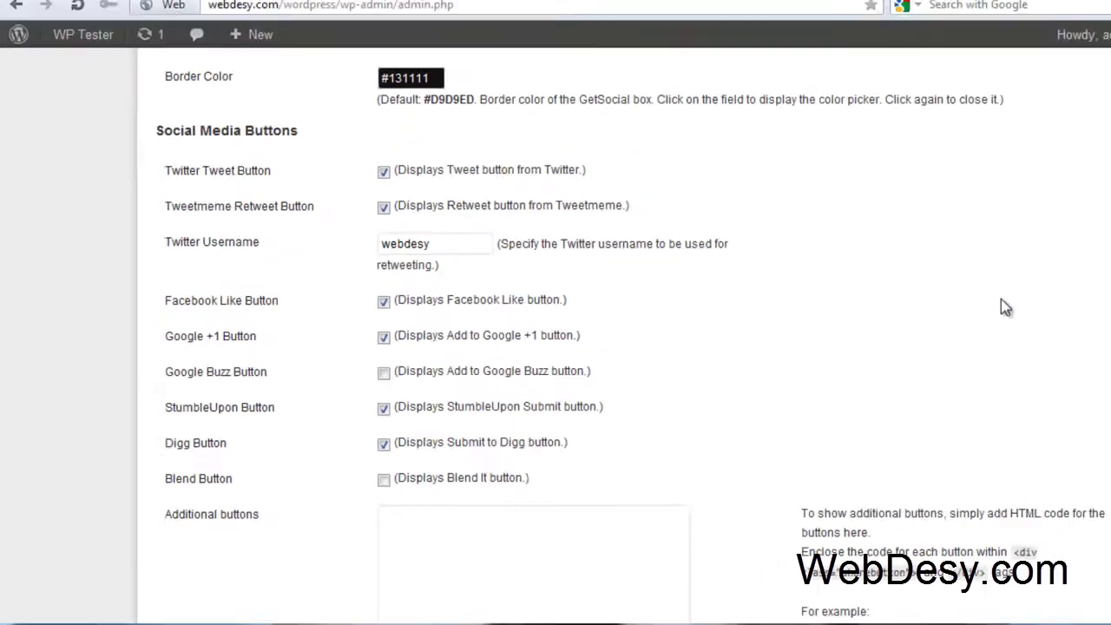
{"action": "left_click_drag", "start_coordinate": [1096, 302], "coordinate": [1096, 428]}
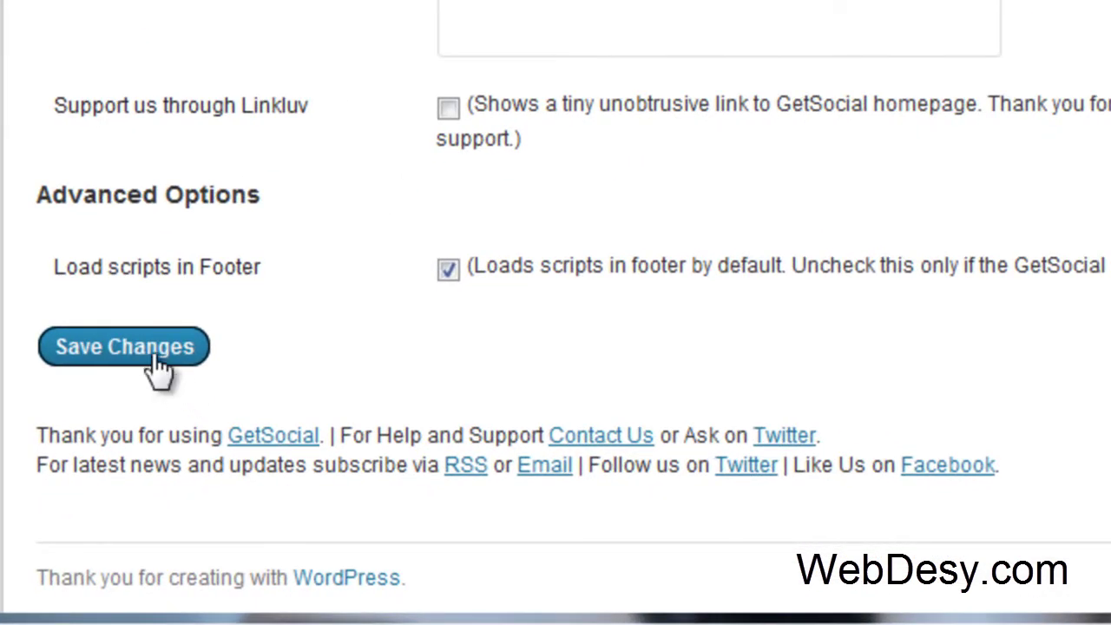
{"action": "left_click", "coordinate": [156, 363]}
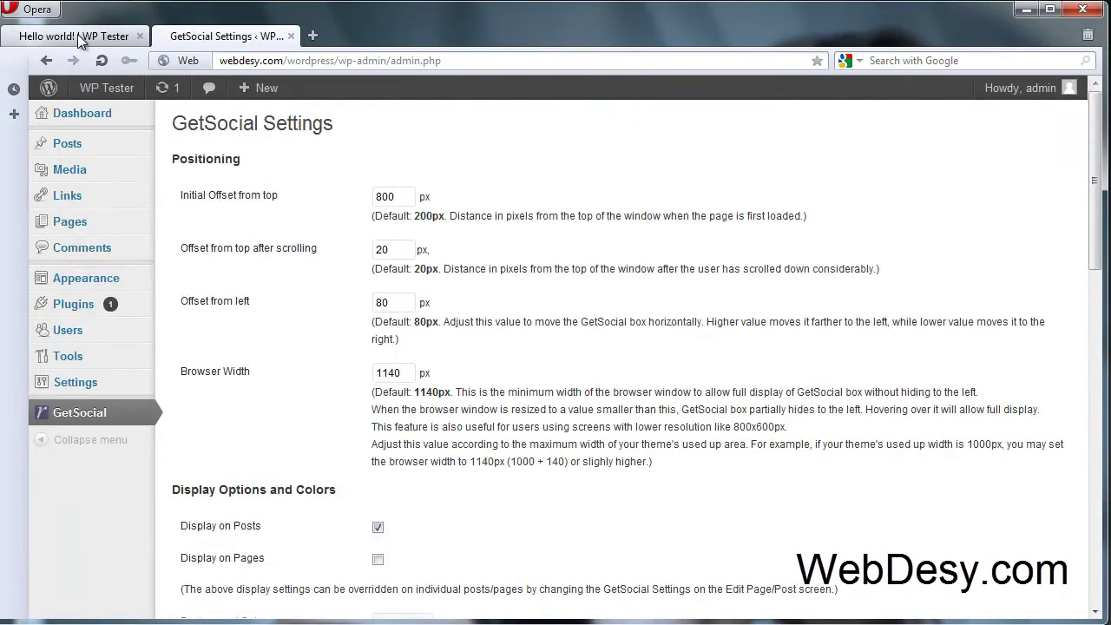
Step: Reload the Hello world! post and check which social buttons the share box offers beside the text
{"action": "left_click", "coordinate": [78, 39]}
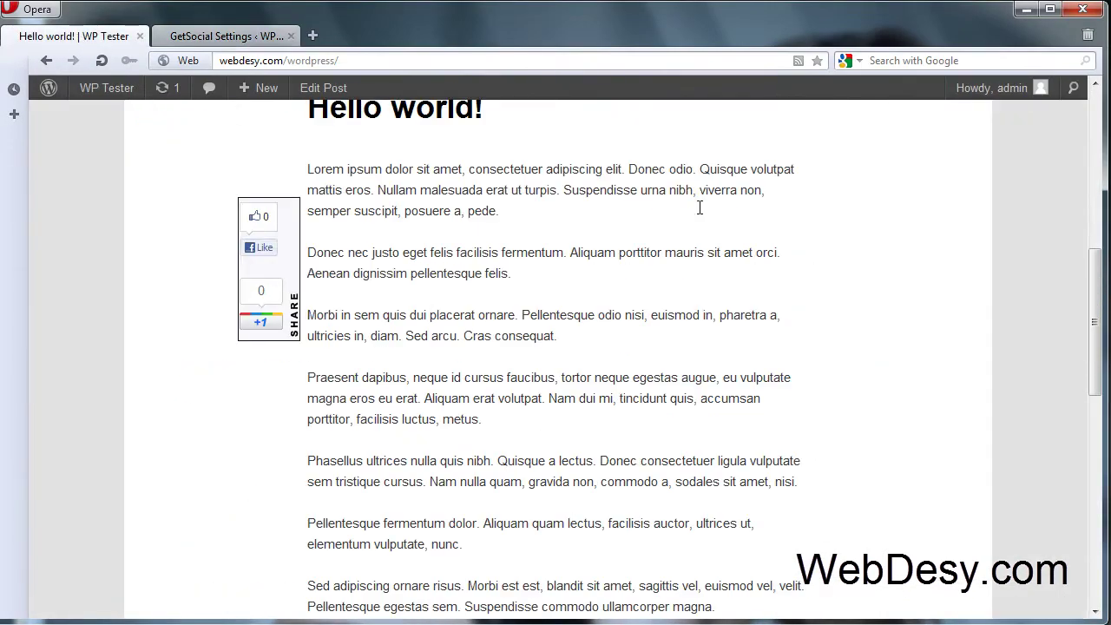
{"action": "left_click", "coordinate": [392, 62]}
{"action": "key", "text": "Return"}
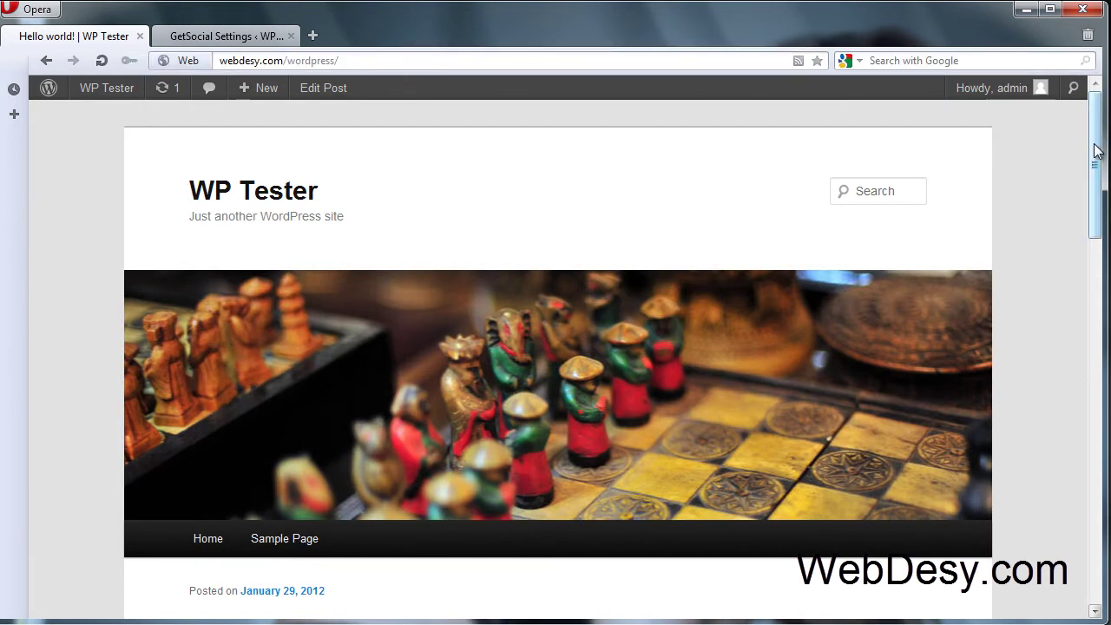
{"action": "left_click_drag", "start_coordinate": [1096, 217], "coordinate": [1096, 391]}
{"action": "left_click_drag", "start_coordinate": [1091, 314], "coordinate": [1092, 318]}
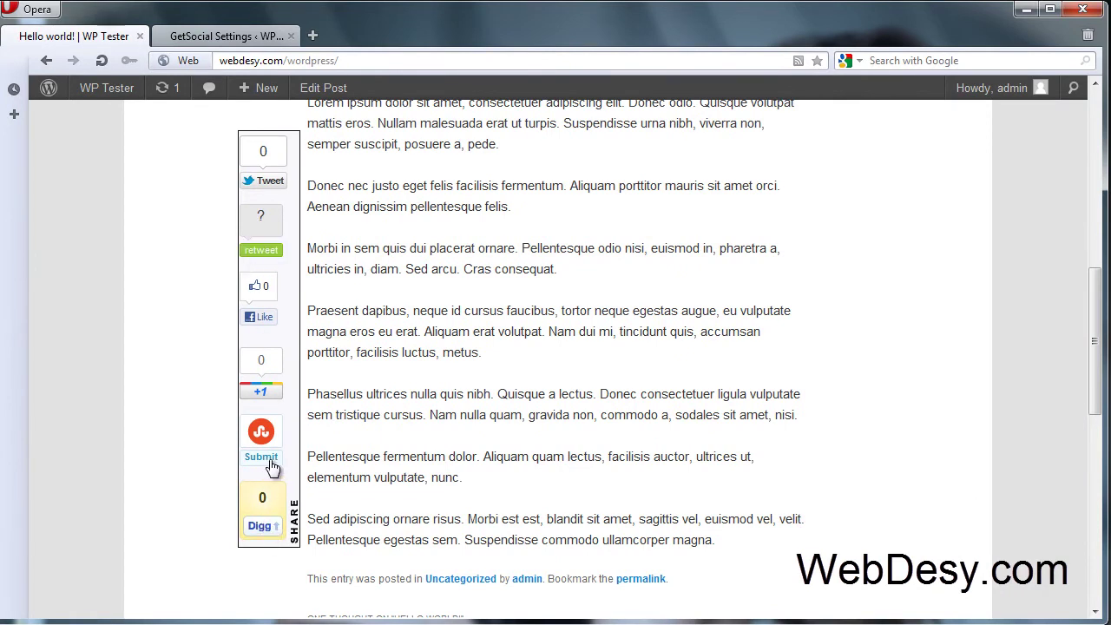
Step: Set the share box's background color to yellow #f0ec56 in the GetSocial settings and save the changes
{"action": "left_click", "coordinate": [215, 39]}
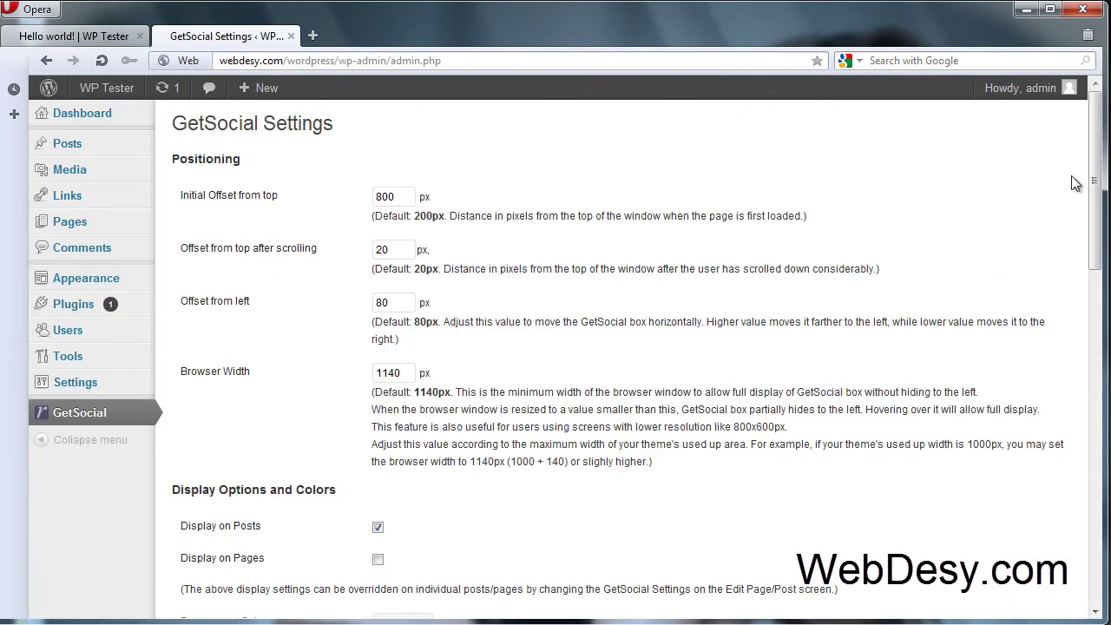
{"action": "left_click_drag", "start_coordinate": [1098, 180], "coordinate": [1096, 291]}
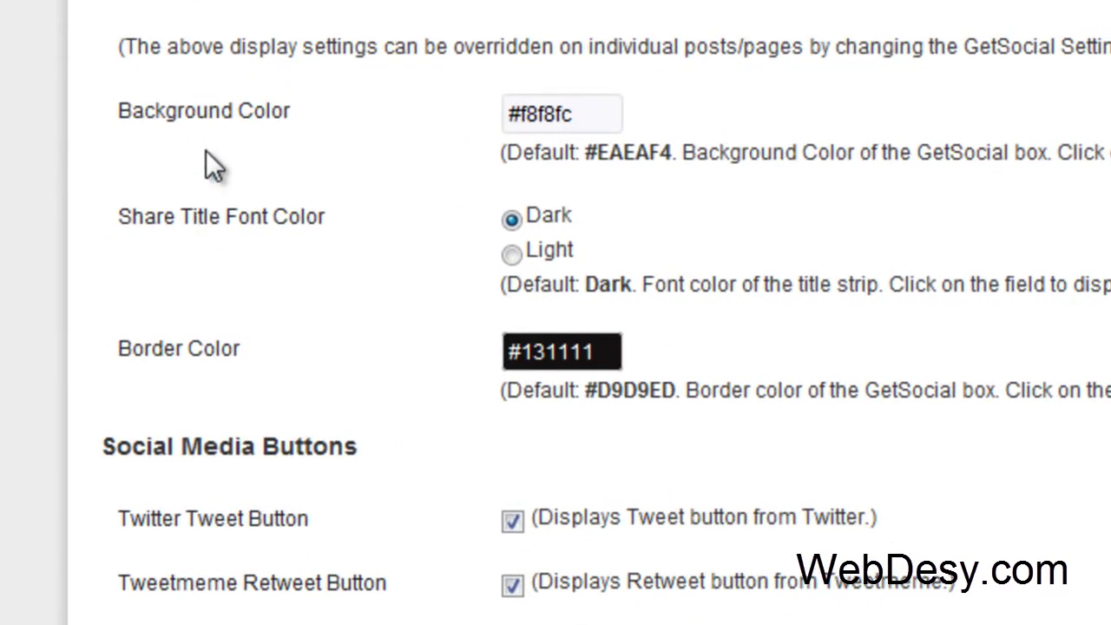
{"action": "left_click", "coordinate": [524, 111]}
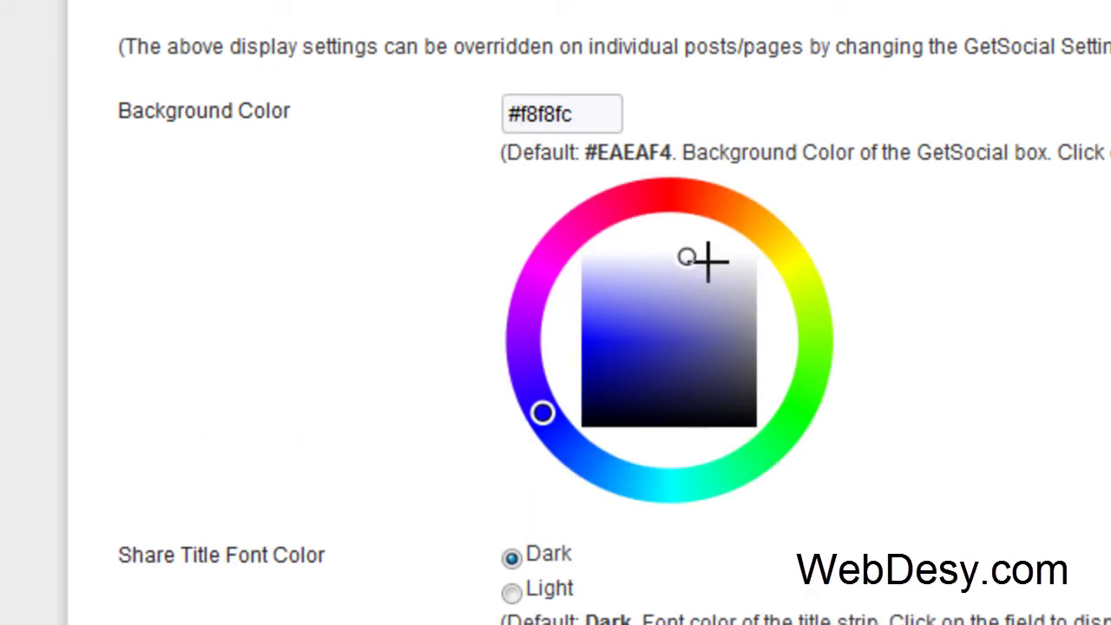
{"action": "left_click", "coordinate": [798, 260]}
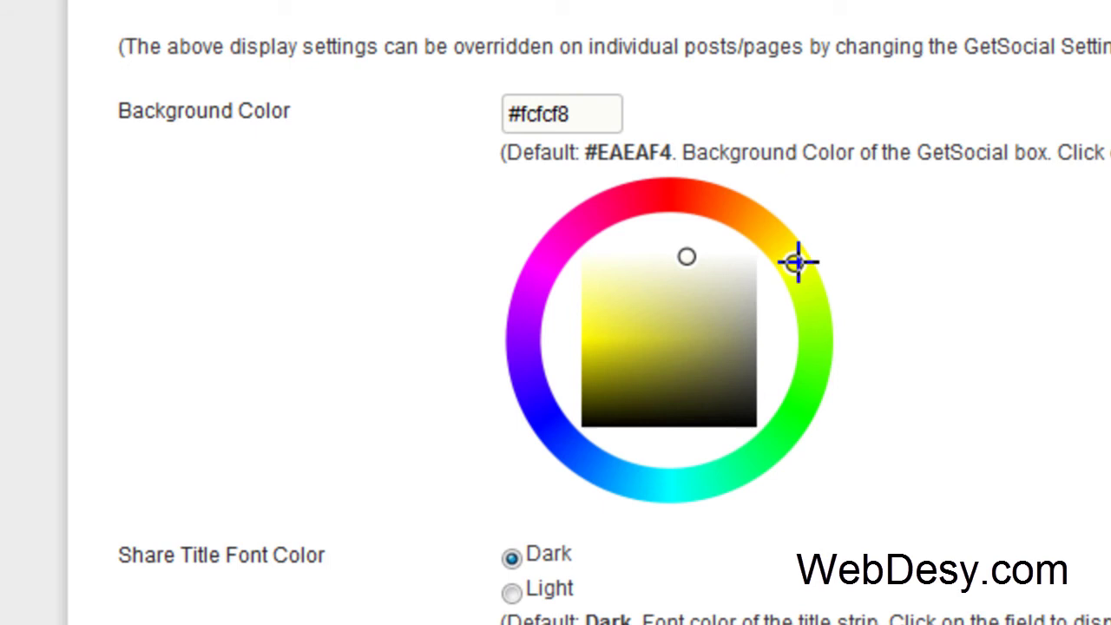
{"action": "left_click", "coordinate": [609, 314]}
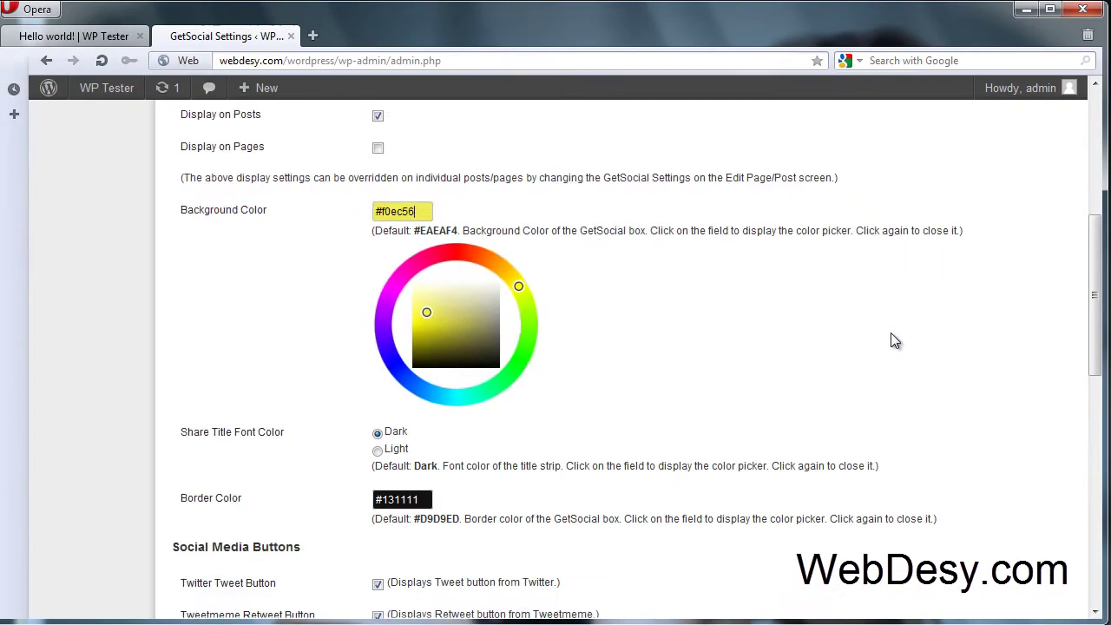
{"action": "scroll", "coordinate": [886, 330], "scroll_direction": "down", "scroll_amount": 3}
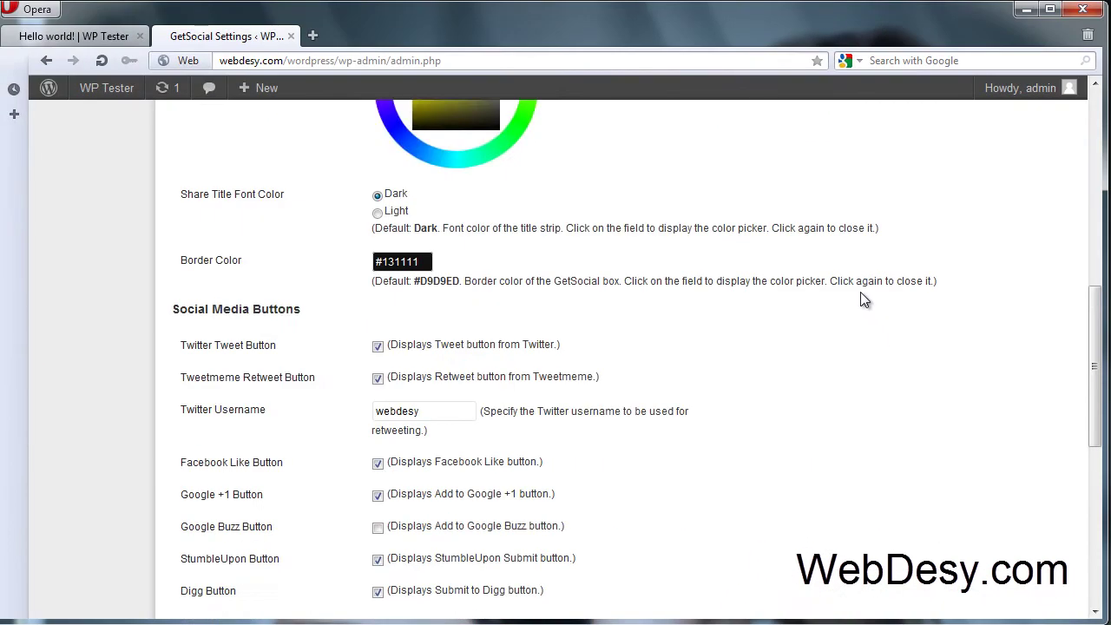
{"action": "scroll", "coordinate": [864, 299], "scroll_direction": "down", "scroll_amount": 10}
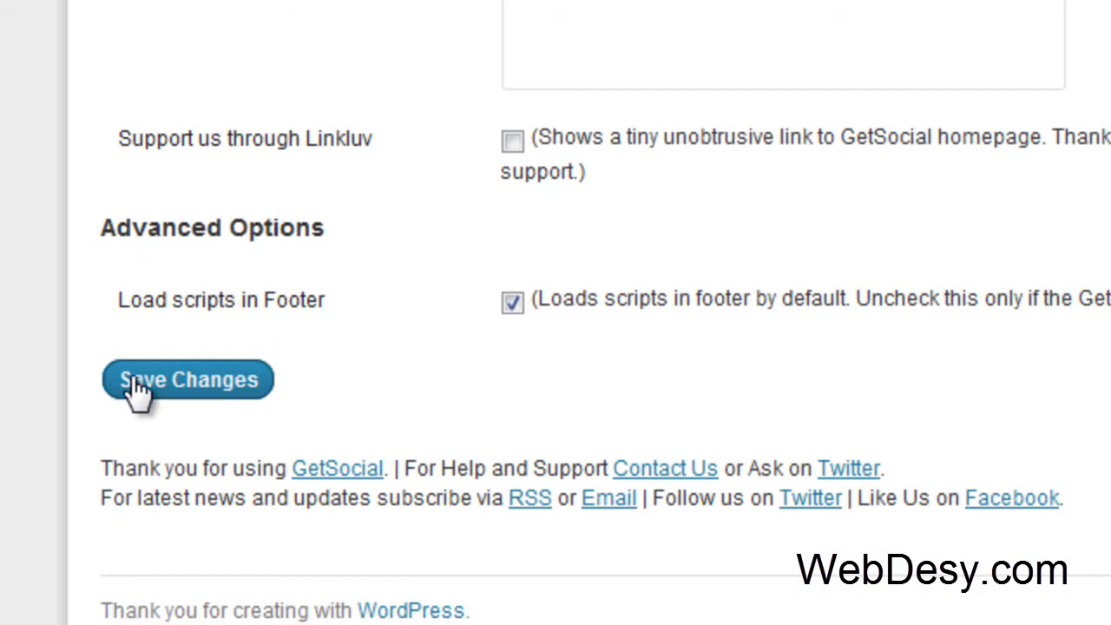
{"action": "left_click", "coordinate": [136, 386]}
Step: Reload the Hello world! post and check the share box's background color beside the text
{"action": "left_click", "coordinate": [83, 36]}
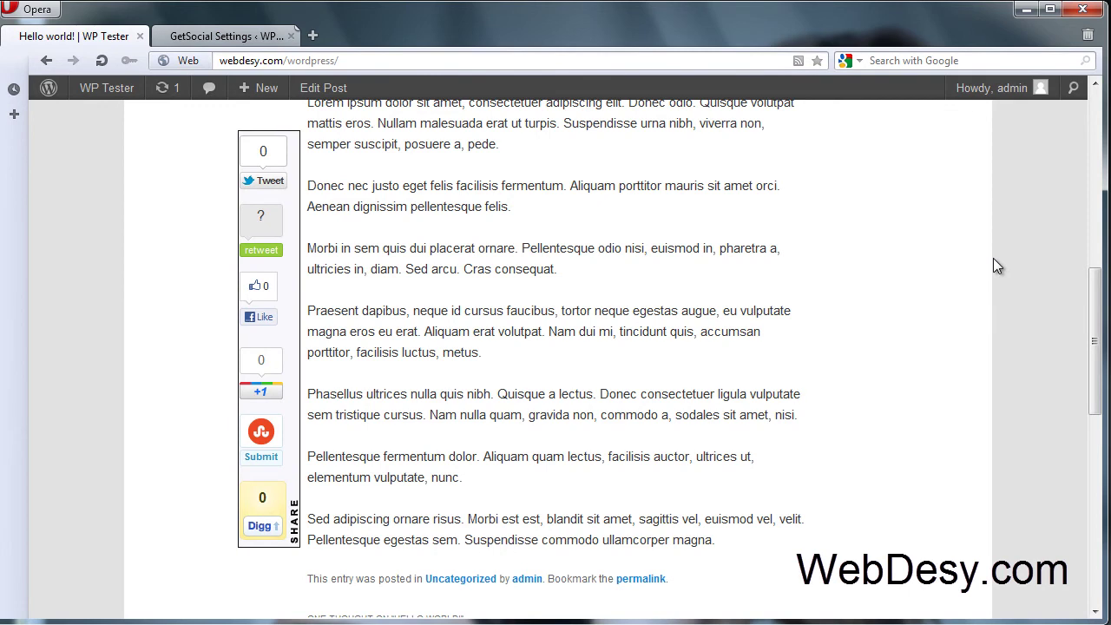
{"action": "key", "text": "F5"}
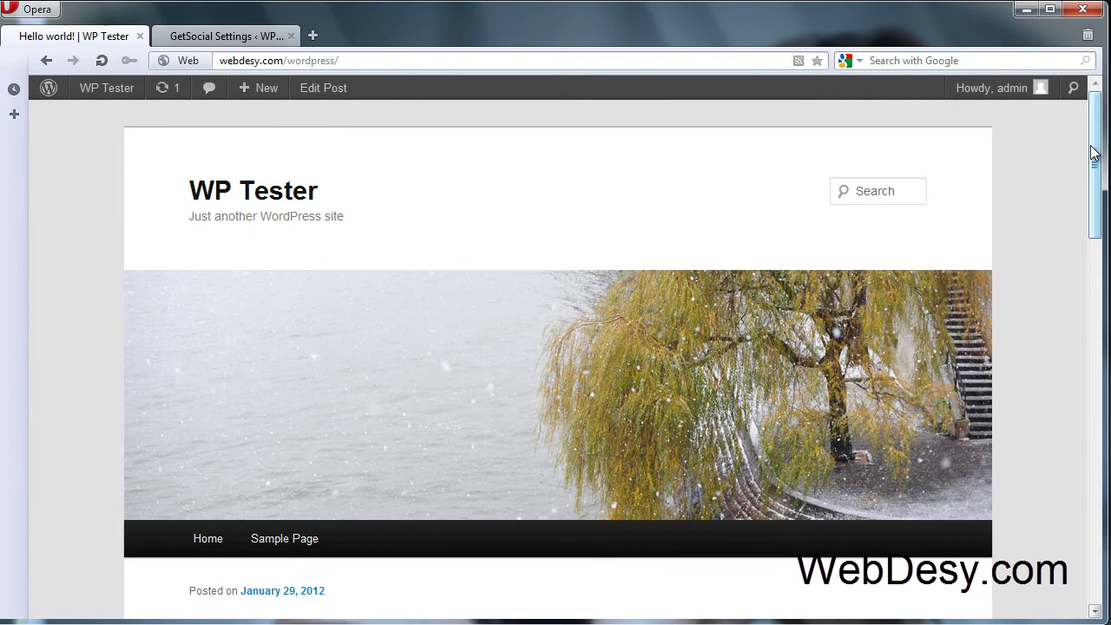
{"action": "left_click_drag", "start_coordinate": [1095, 149], "coordinate": [1100, 287]}
{"action": "scroll", "coordinate": [1100, 287], "scroll_direction": "down", "scroll_amount": 3}
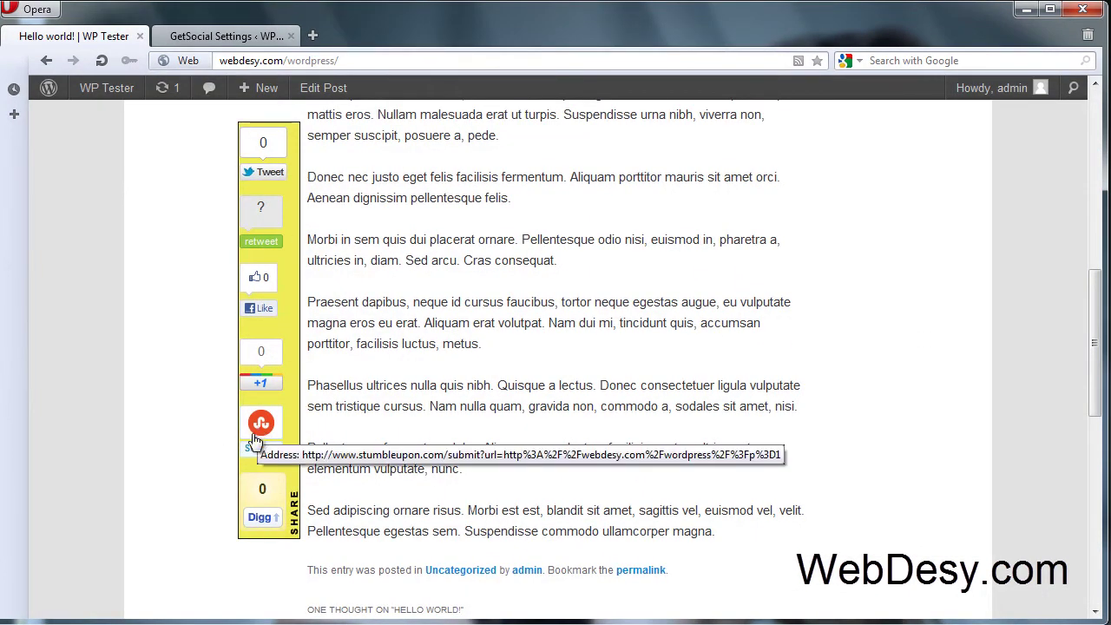
Step: Examine the Additional buttons field in the GetSocial settings and return to the Hello world! post
{"action": "left_click", "coordinate": [243, 41]}
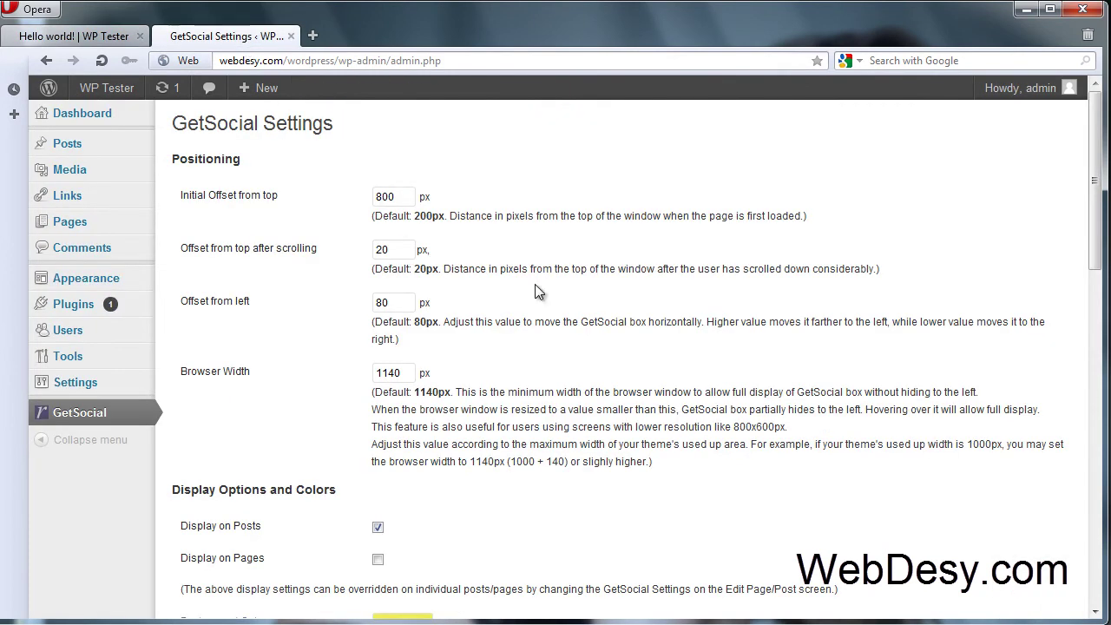
{"action": "left_click_drag", "start_coordinate": [1096, 184], "coordinate": [1105, 443]}
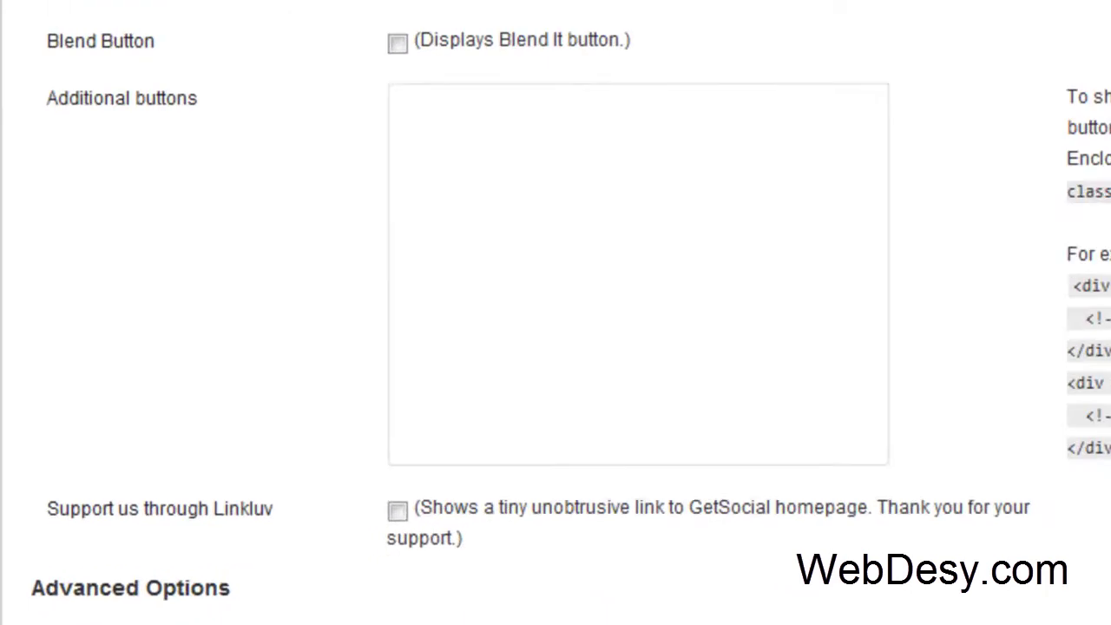
{"action": "left_click", "coordinate": [537, 158]}
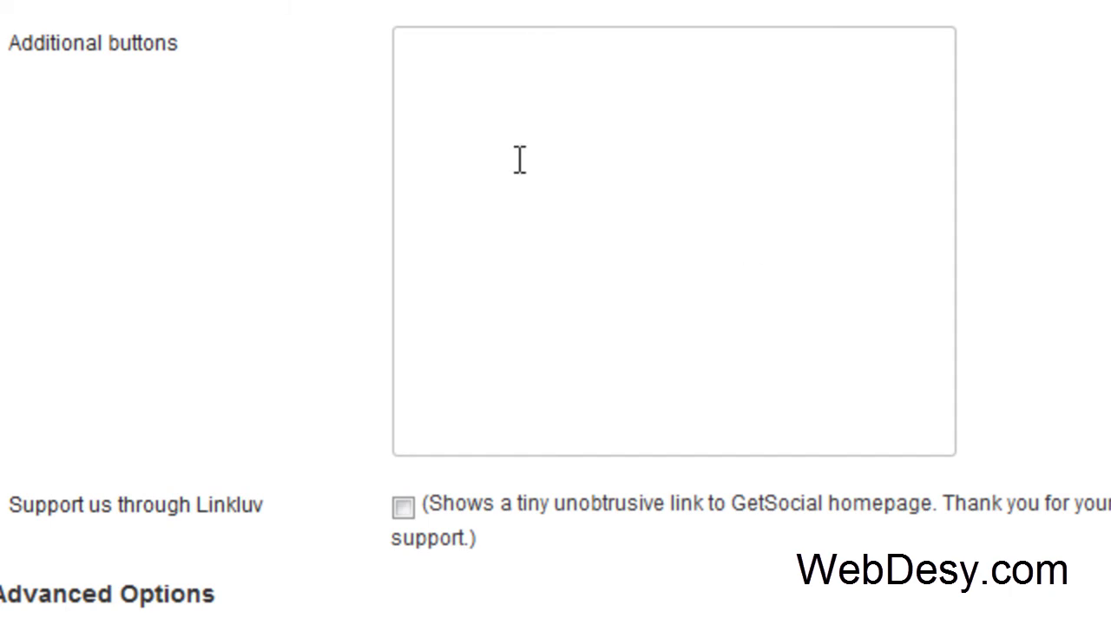
{"action": "left_click", "coordinate": [427, 74]}
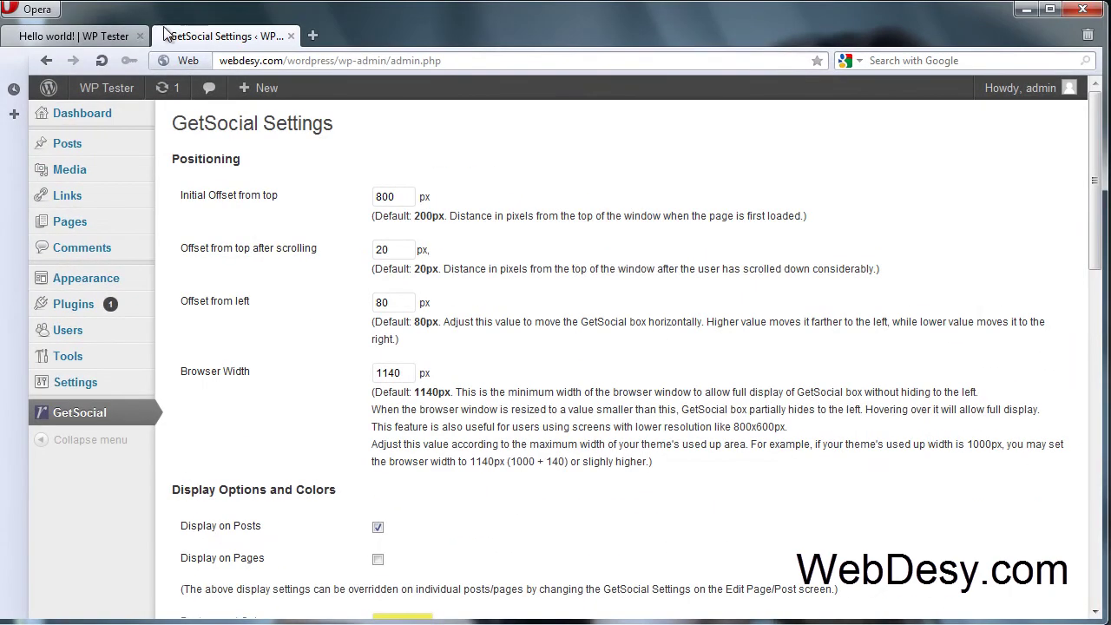
{"action": "left_click", "coordinate": [112, 35]}
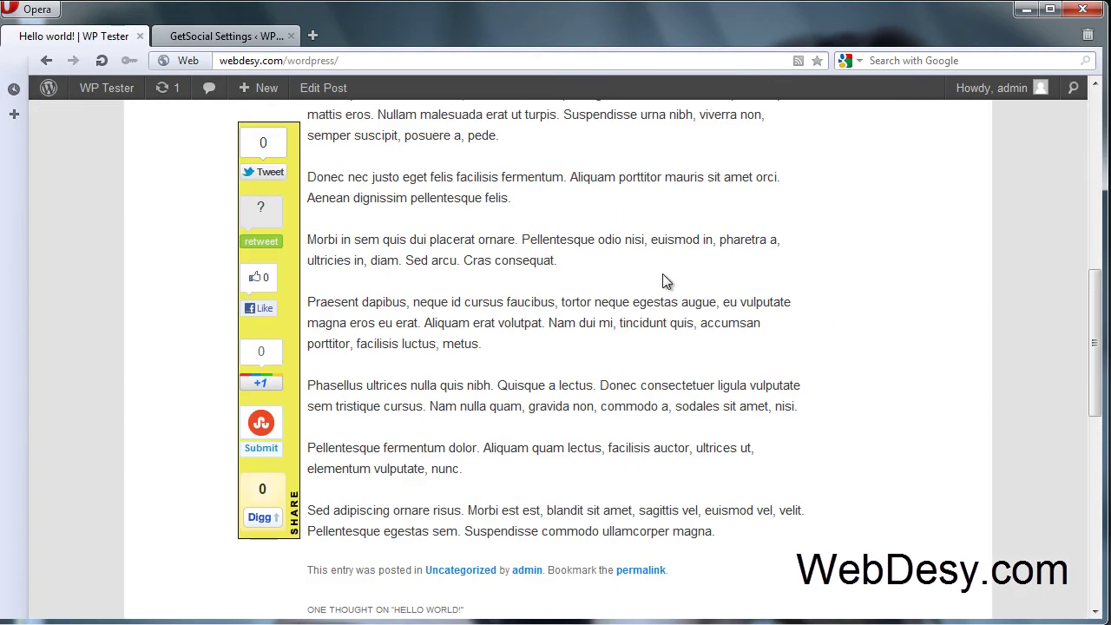